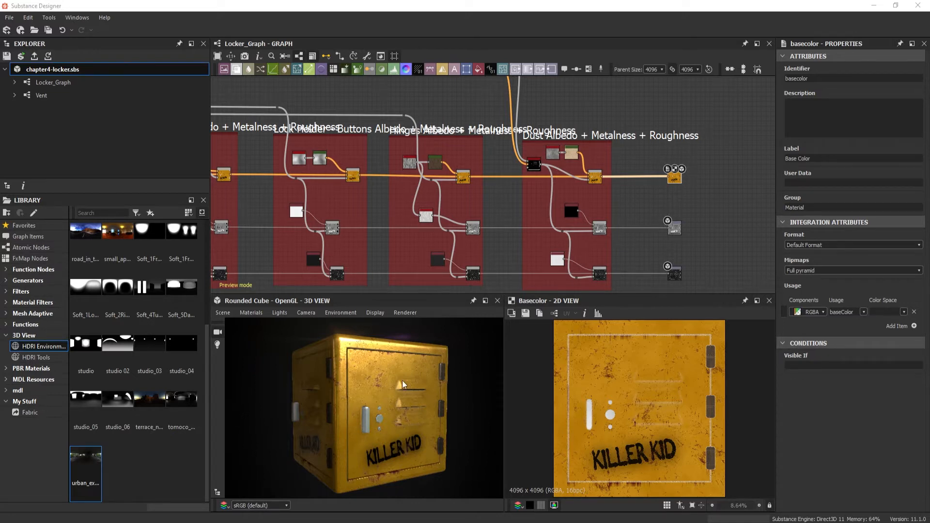
- Change the 3D preview mesh from the rounded cube to Plane (hi-res)
drag(431, 410, 387, 409)
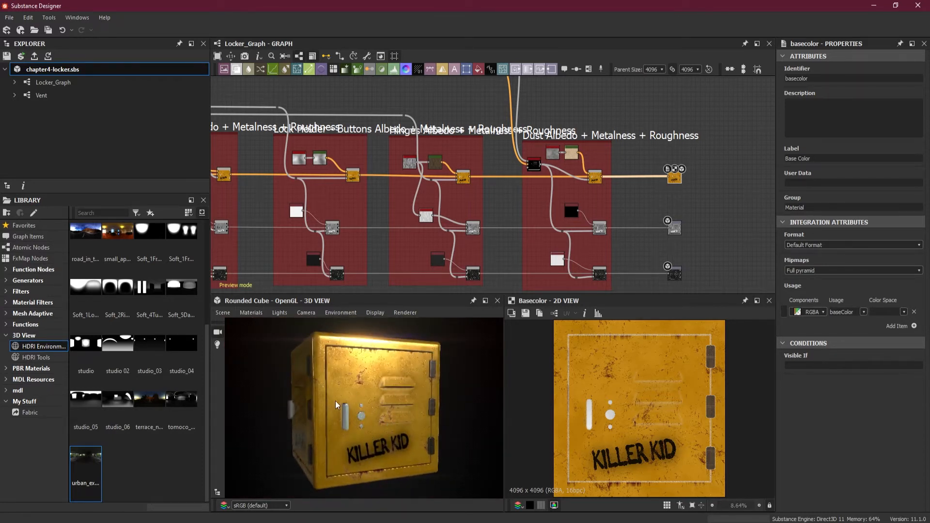
click(251, 312)
mouse_move(224, 312)
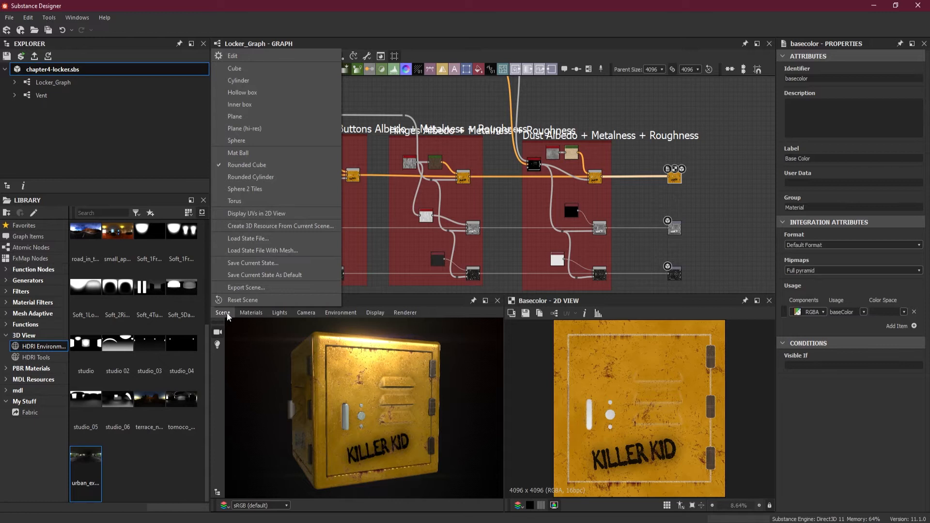
click(286, 128)
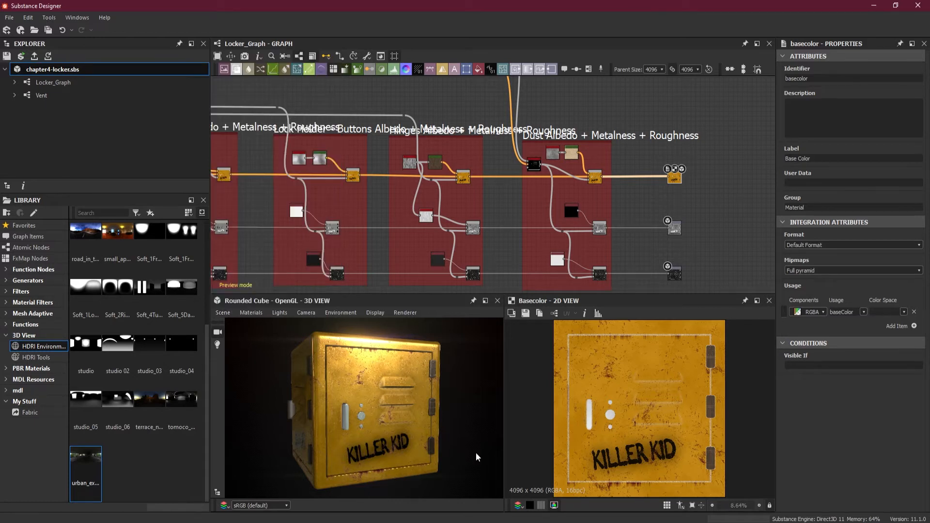
drag(401, 376, 378, 442)
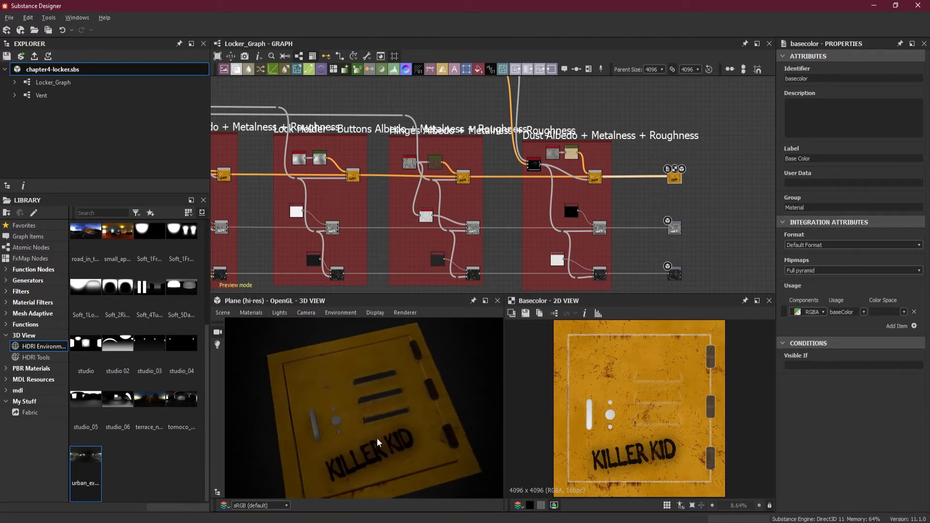
- Open the preview material's properties and set its height scale to 10
click(254, 312)
mouse_move(260, 325)
click(330, 323)
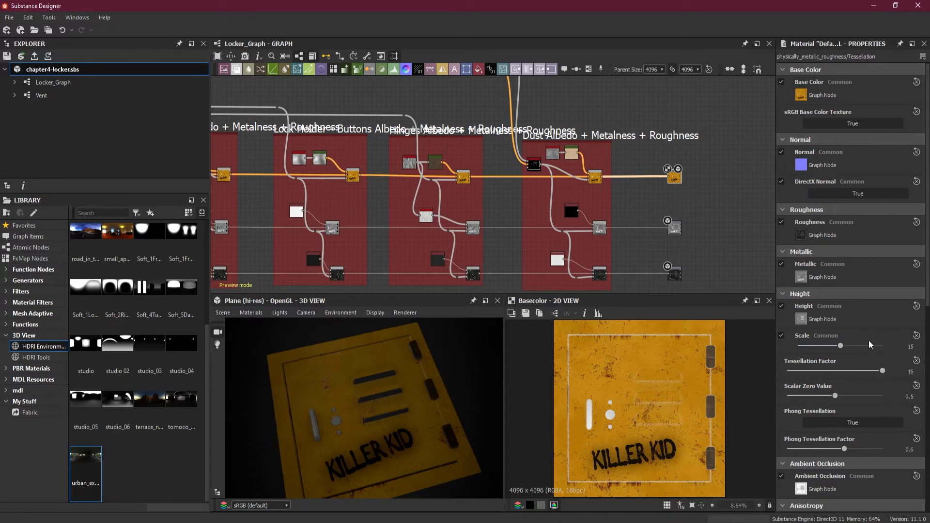
drag(465, 412, 412, 357)
double_click(914, 345)
text(10)
key(Return)
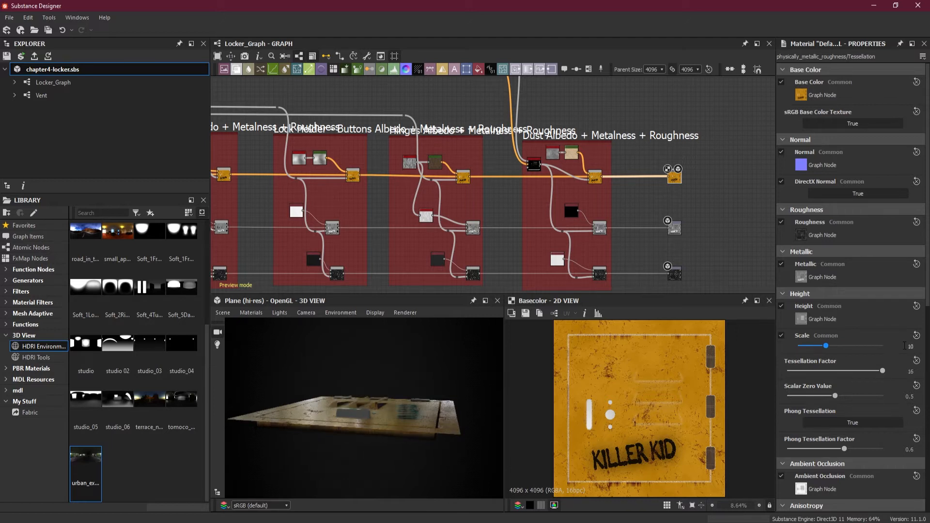
drag(423, 398, 392, 422)
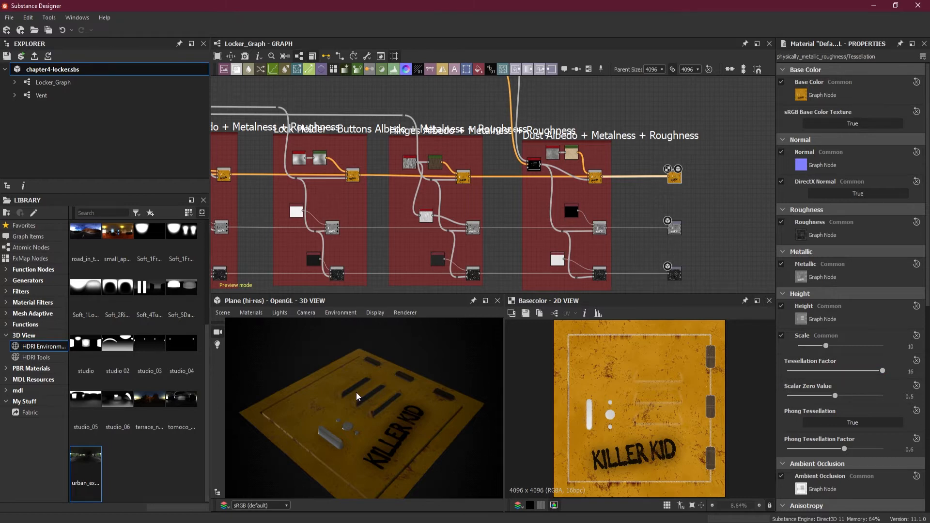
- Reduce the preview material's tessellation factor to 4
drag(391, 429, 321, 377)
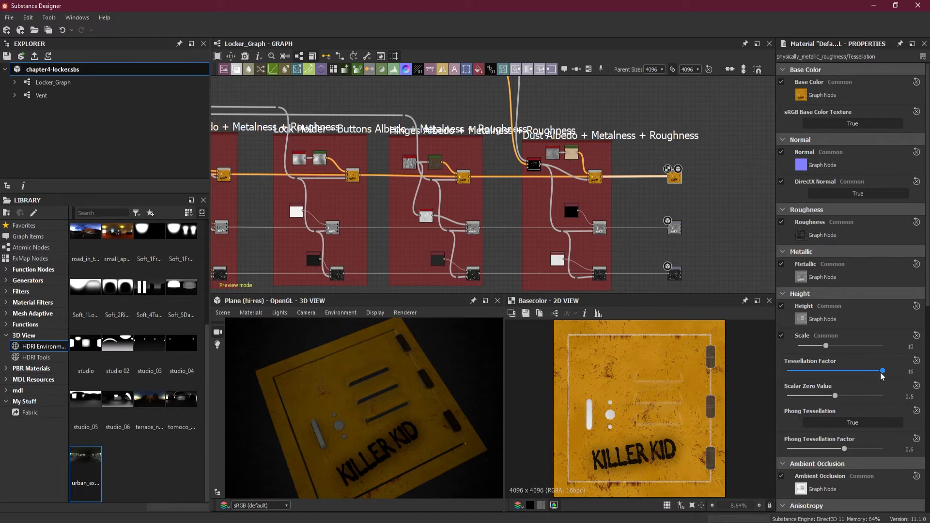
drag(882, 371, 800, 372)
drag(404, 415, 405, 387)
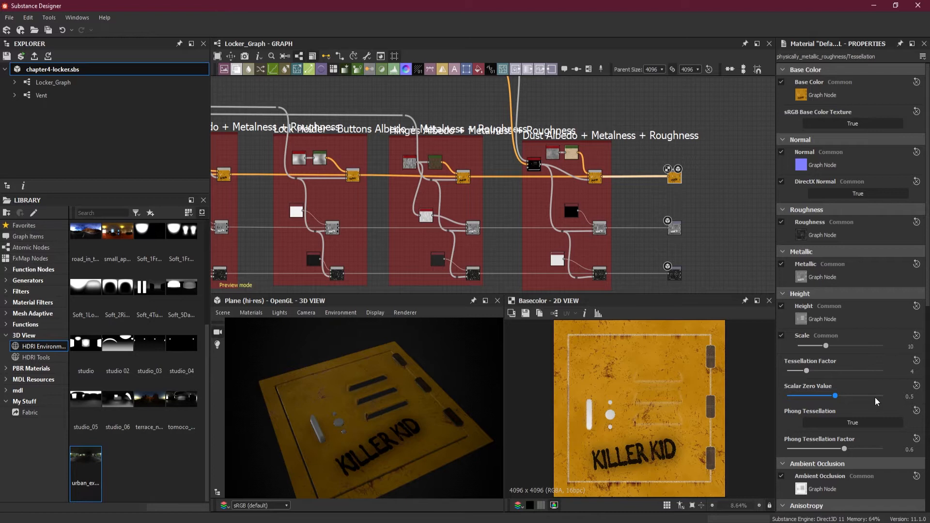
- Start exporting the 3D preview scene with the option to recompute vertex normals enabled
click(223, 312)
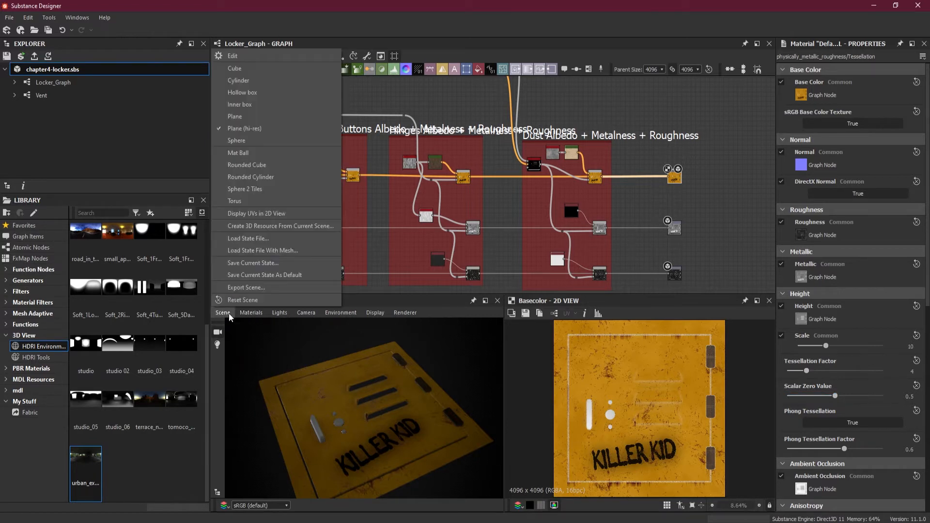
click(264, 289)
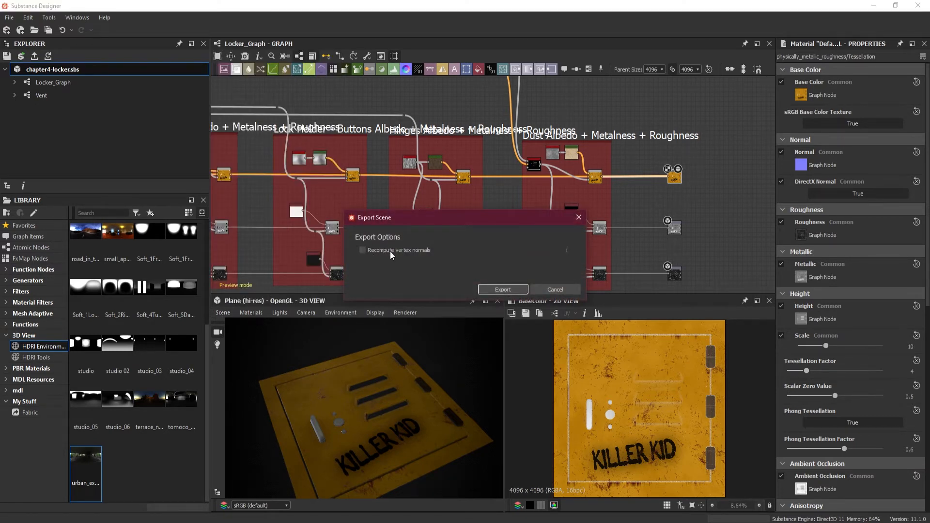
click(362, 250)
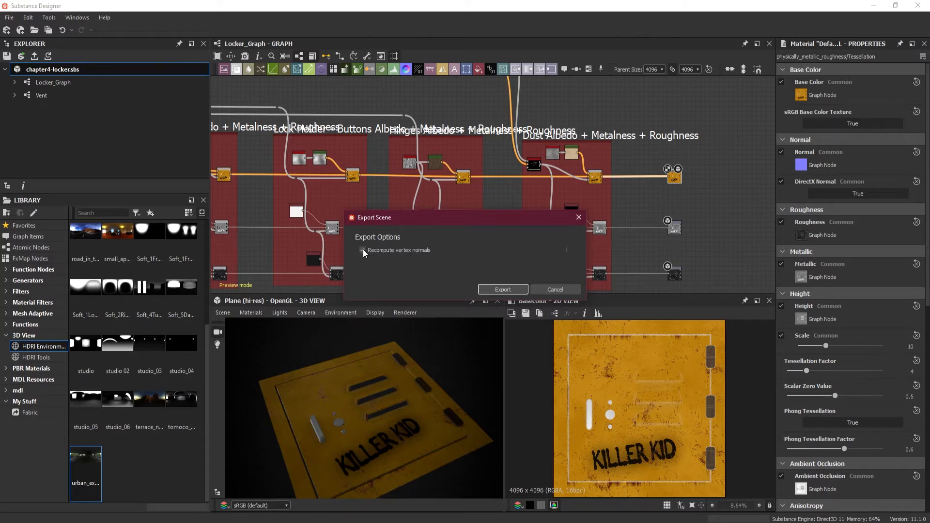
click(496, 289)
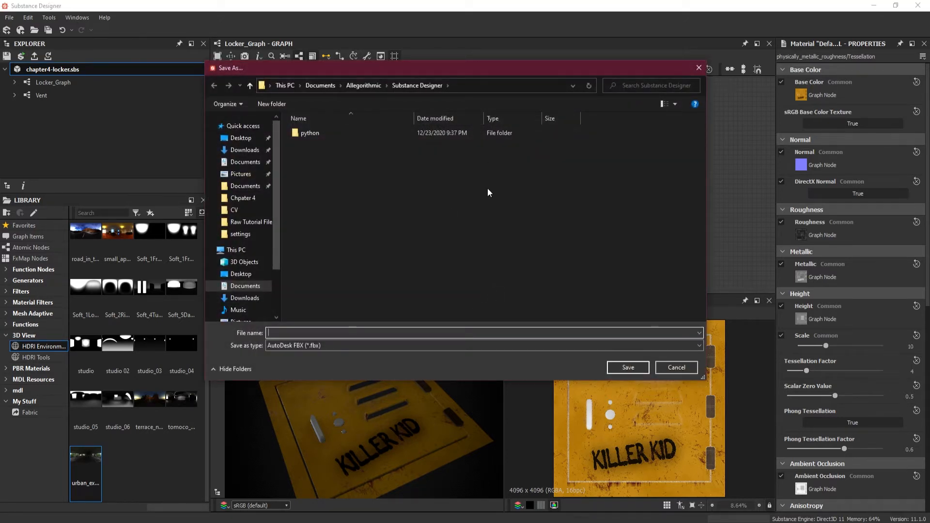
- Save the exported scene as an Autodesk FBX named Locker in the SBSAR Package folder inside Chpater 4
click(242, 197)
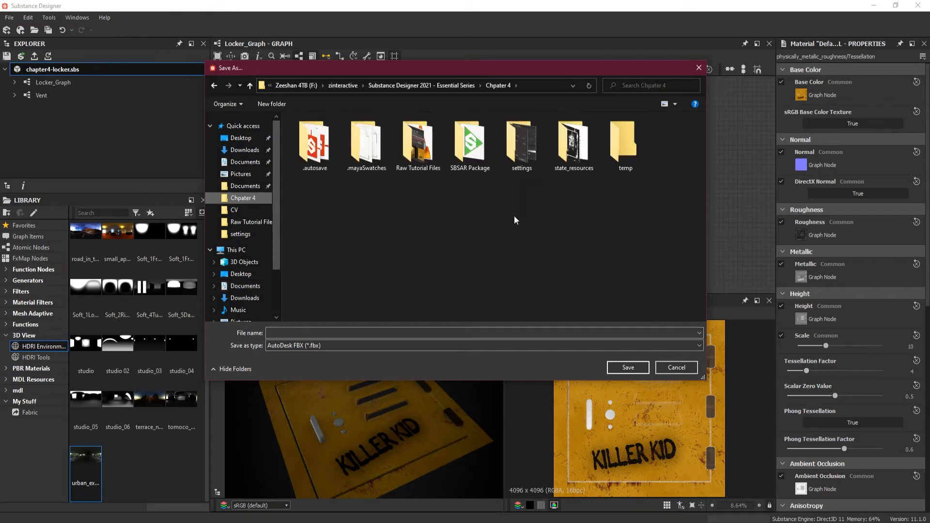
double_click(475, 142)
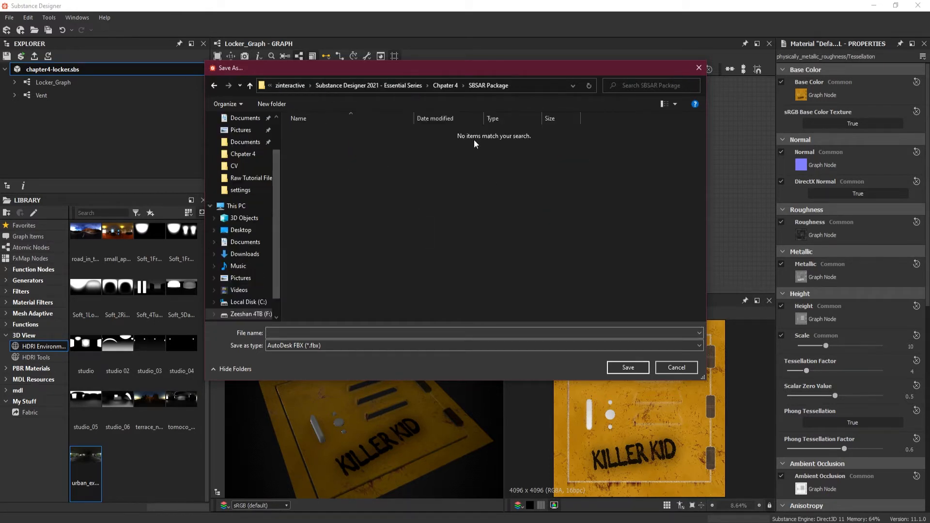
click(295, 345)
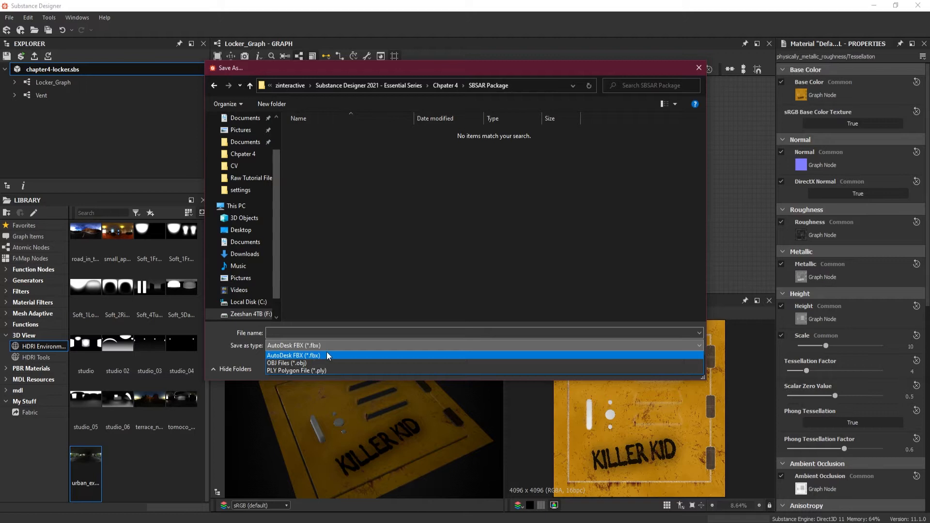
click(318, 334)
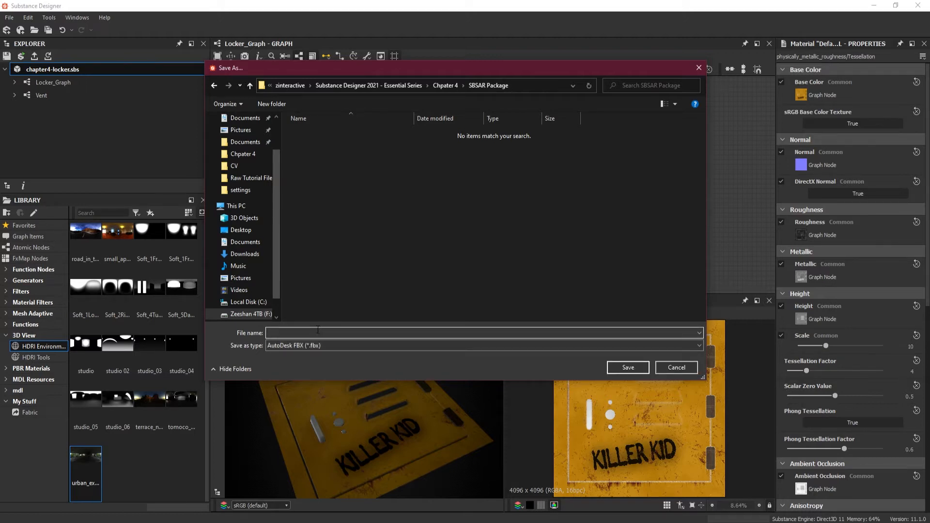
text(Locker)
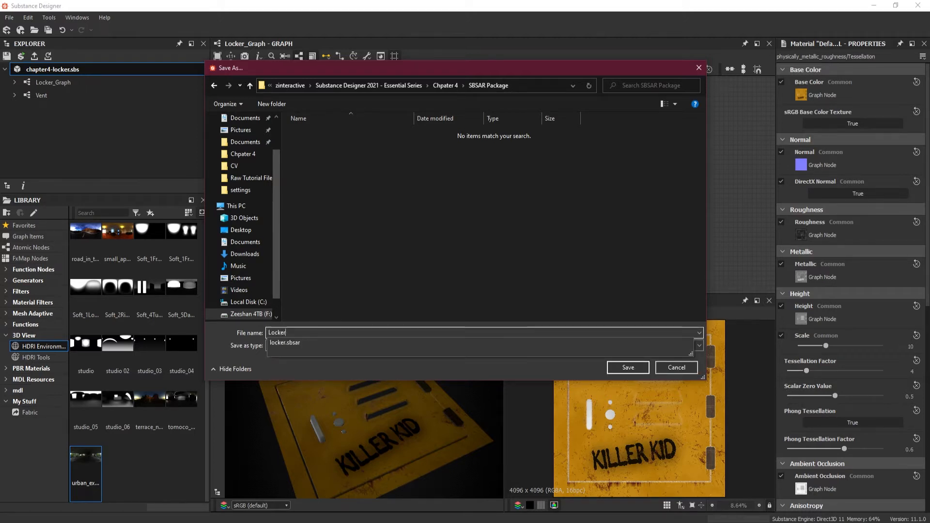
click(628, 367)
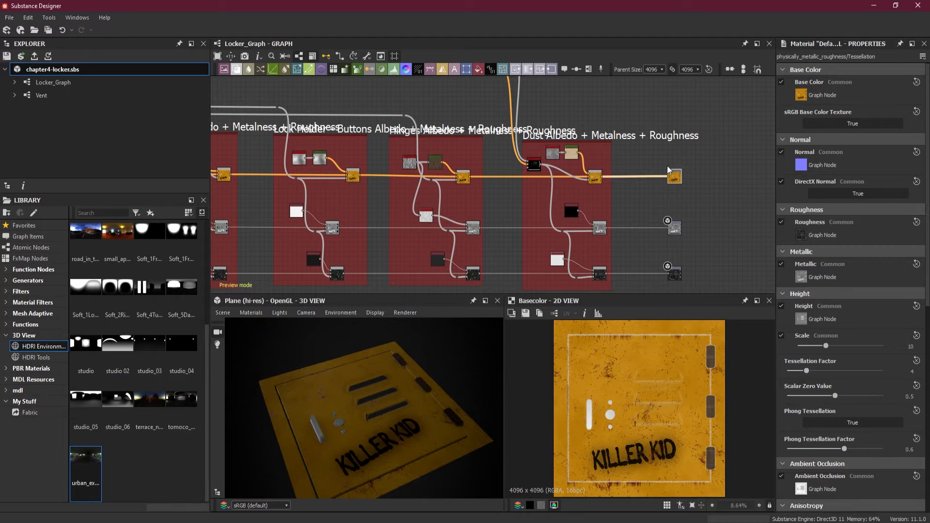
- Examine the output nodes across Locker_Graph, including base color, metallic, roughness, opacity, height, normal and ambient occlusion
scroll(639, 166, down, 2)
scroll(640, 161, up, 2)
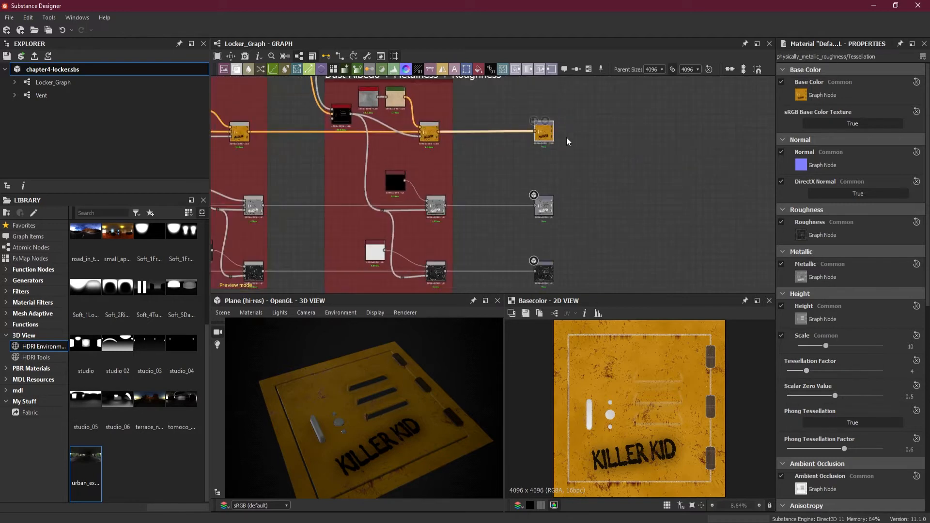
middle_drag(608, 216, 598, 171)
scroll(597, 169, up, 2)
scroll(546, 171, down, 2)
middle_drag(608, 218, 661, 152)
scroll(614, 179, up, 1)
scroll(575, 193, up, 1)
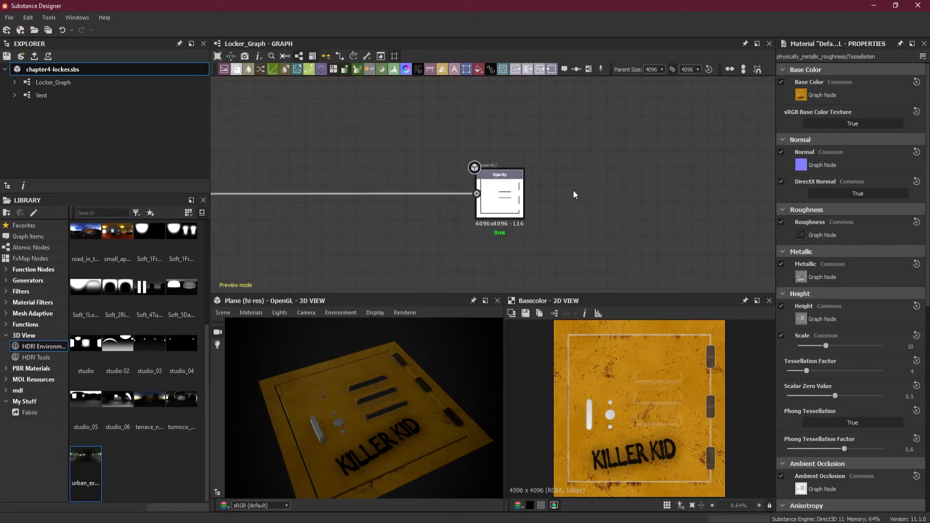
scroll(581, 188, down, 4)
middle_drag(591, 178, 780, 209)
middle_drag(235, 177, 771, 194)
scroll(545, 168, up, 2)
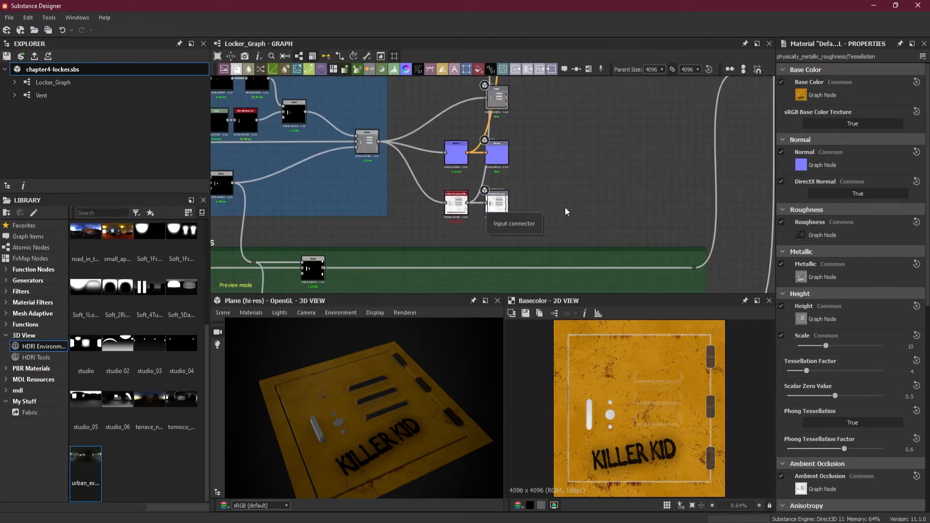
scroll(647, 187, down, 3)
mouse_move(647, 187)
middle_down()
mouse_move(554, 247)
mouse_move(377, 247)
mouse_move(371, 189)
mouse_move(278, 176)
middle_up()
scroll(370, 188, up, 1)
middle_drag(509, 174, 408, 188)
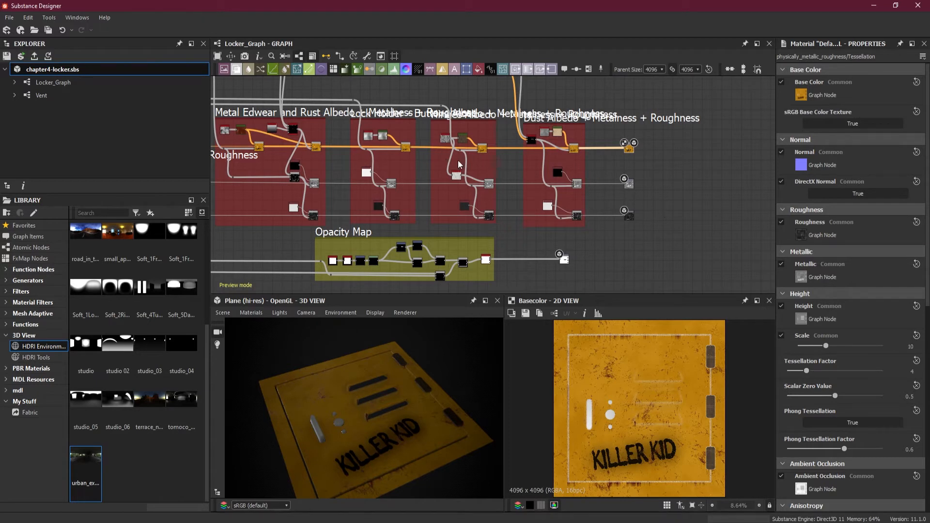
- Open the export settings for the graph outputs and exclude the ambientocclusion map
click(367, 57)
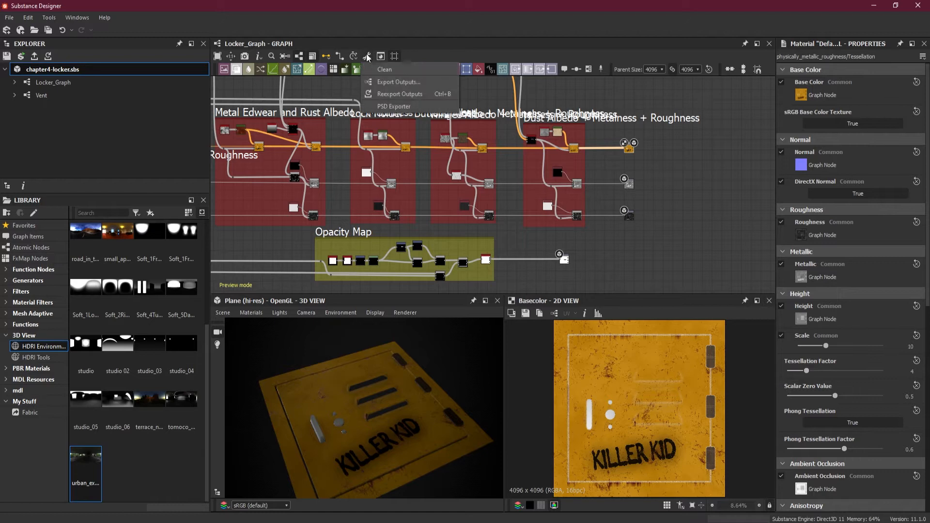
click(417, 83)
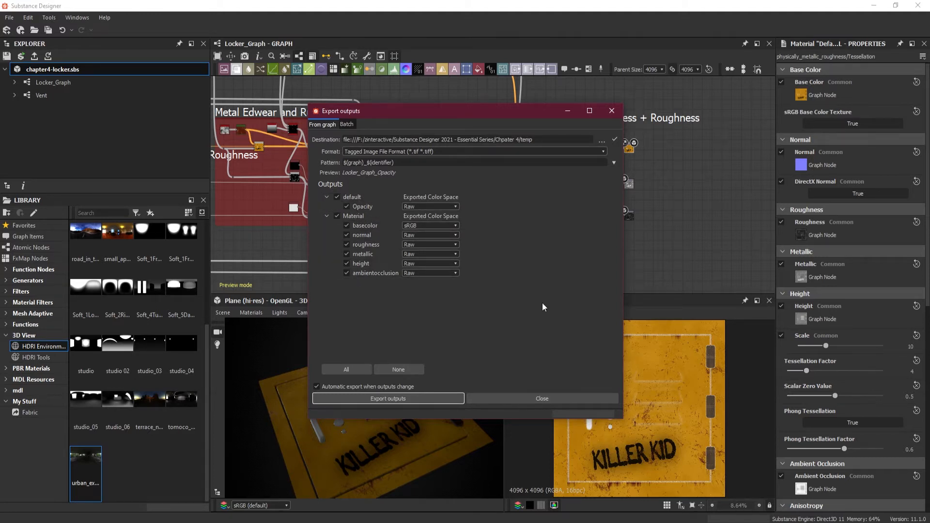
click(347, 272)
- Set the export destination to the SBSAR Package folder, export the selected outputs as TIFF files and close the export window
click(601, 141)
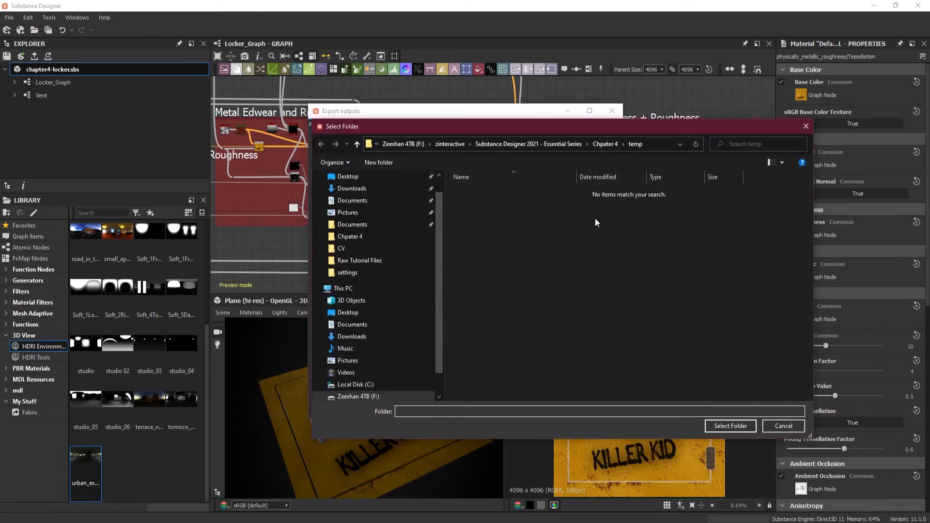
click(367, 237)
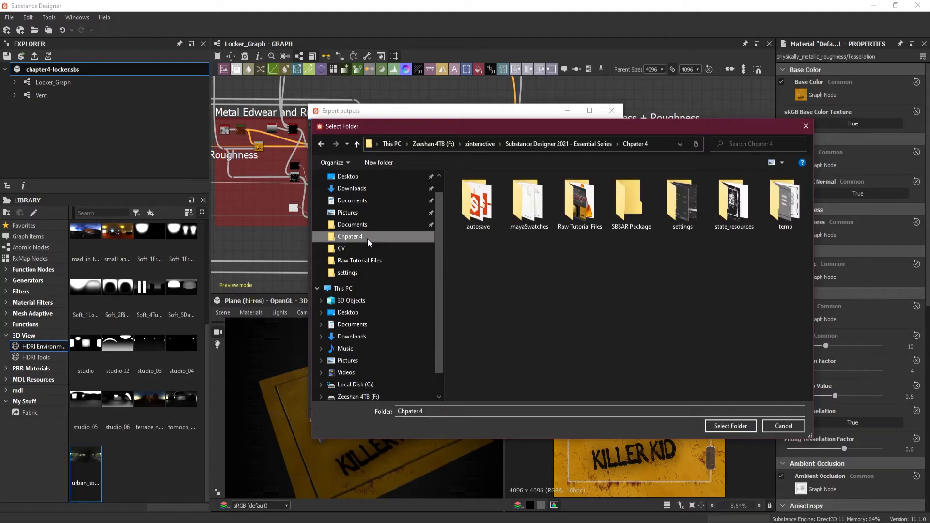
double_click(637, 200)
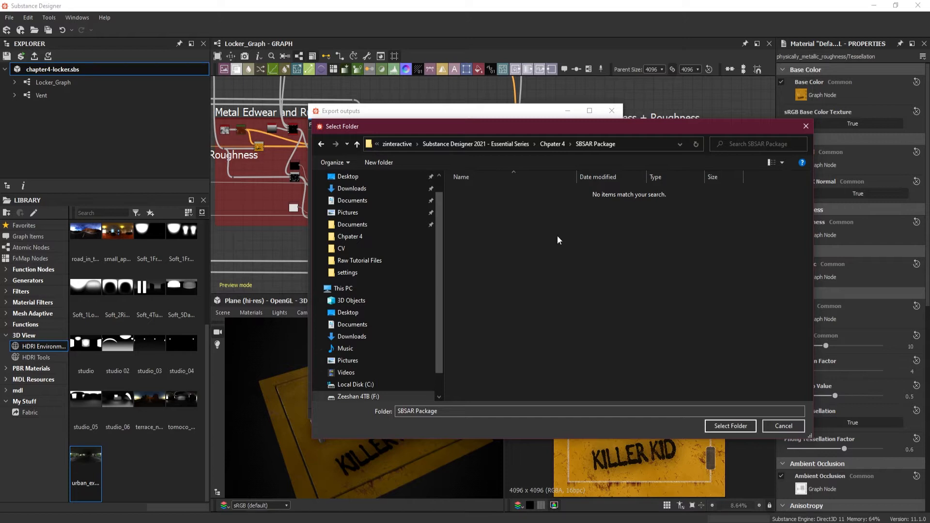
click(729, 425)
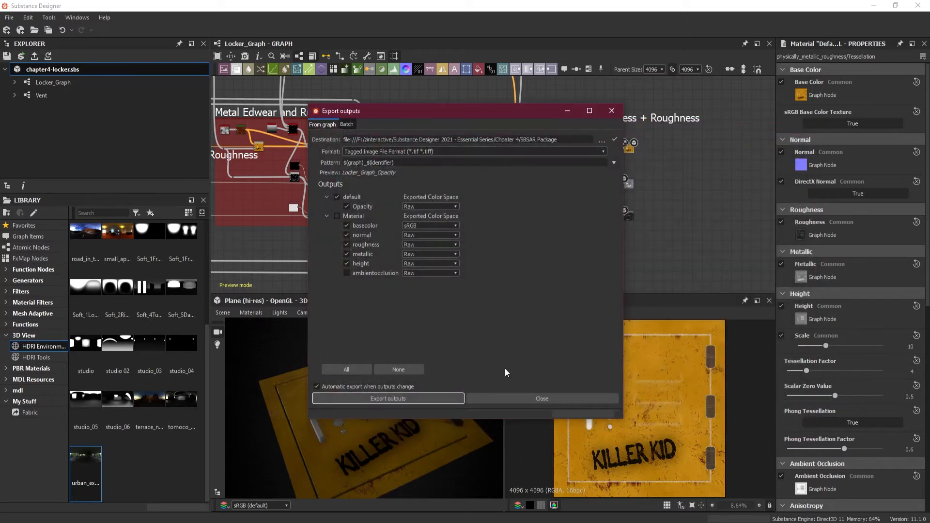
click(428, 400)
click(550, 399)
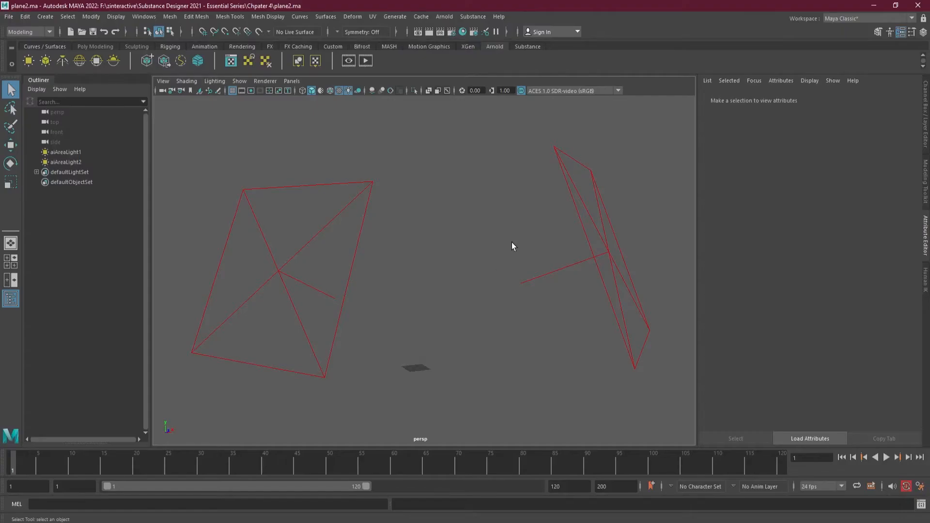
- Import Locker.fbx from the SBSAR Package folder inside Chpater 4 into the scene
alt+drag(515, 272, 492, 270)
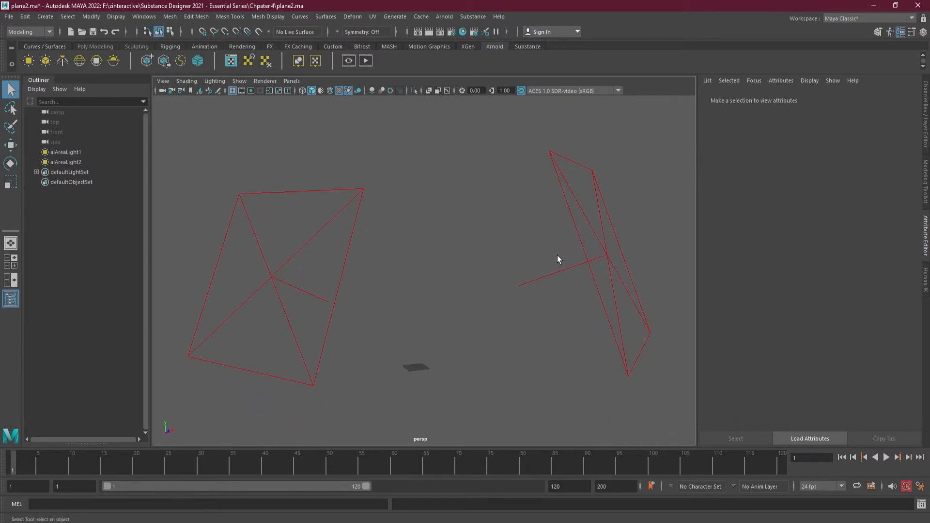
alt+drag(460, 344, 459, 338)
alt+drag(433, 330, 428, 321)
alt+drag(394, 251, 396, 250)
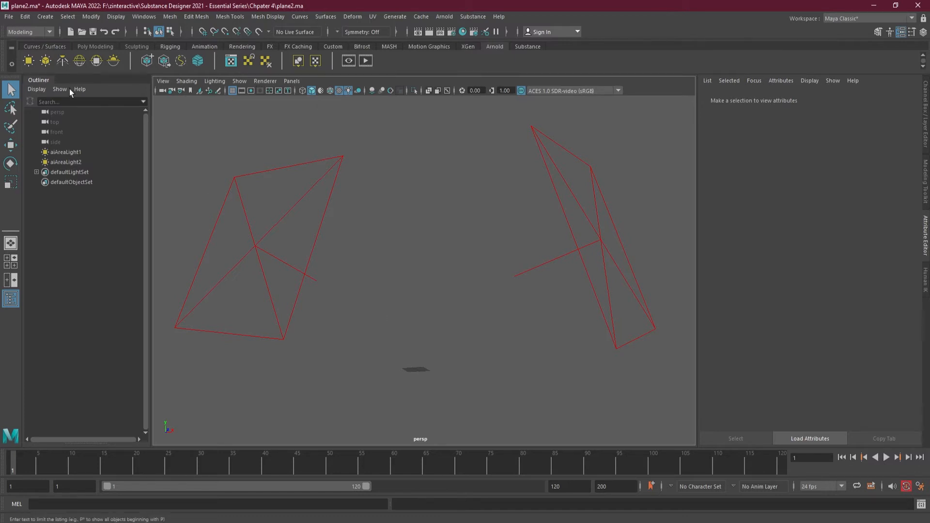
click(9, 17)
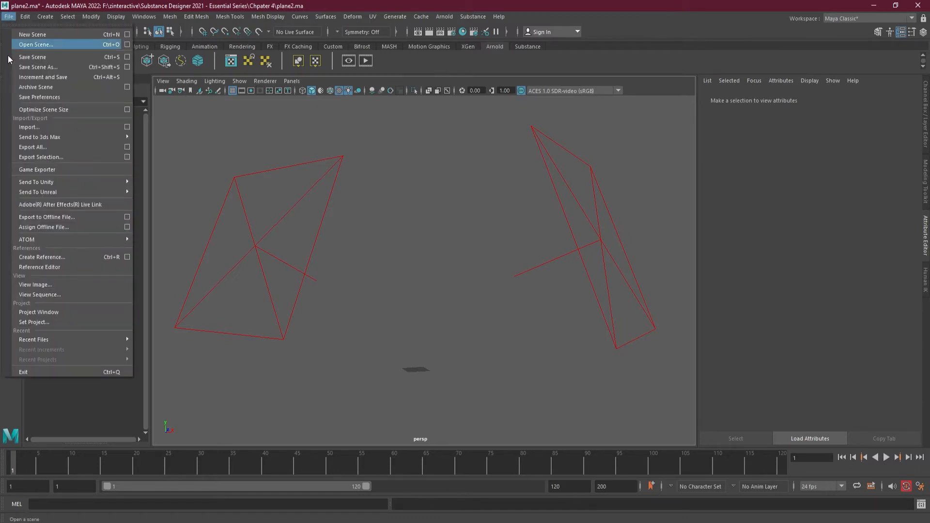
click(72, 127)
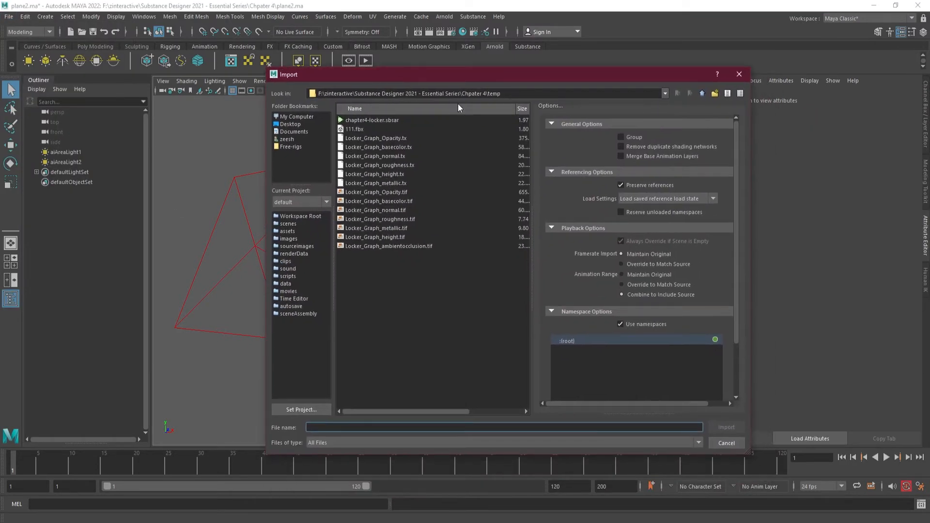
click(706, 96)
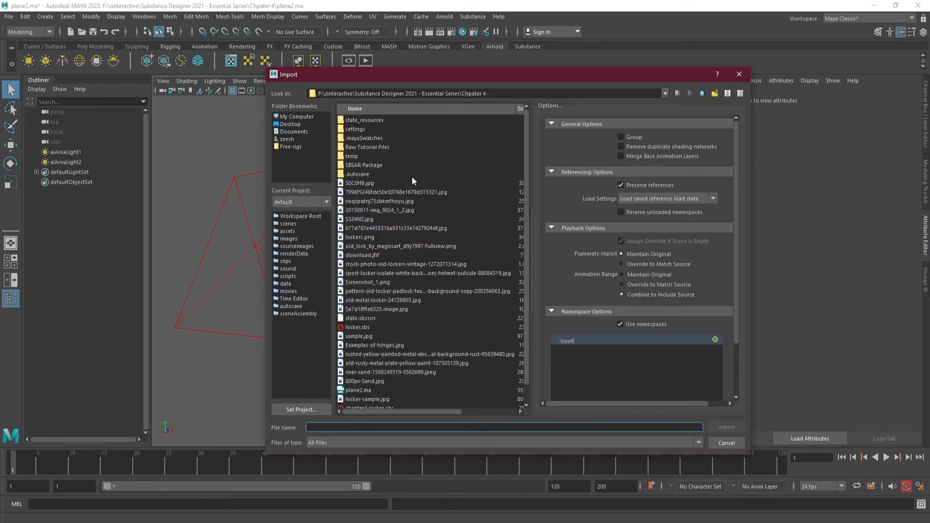
double_click(364, 165)
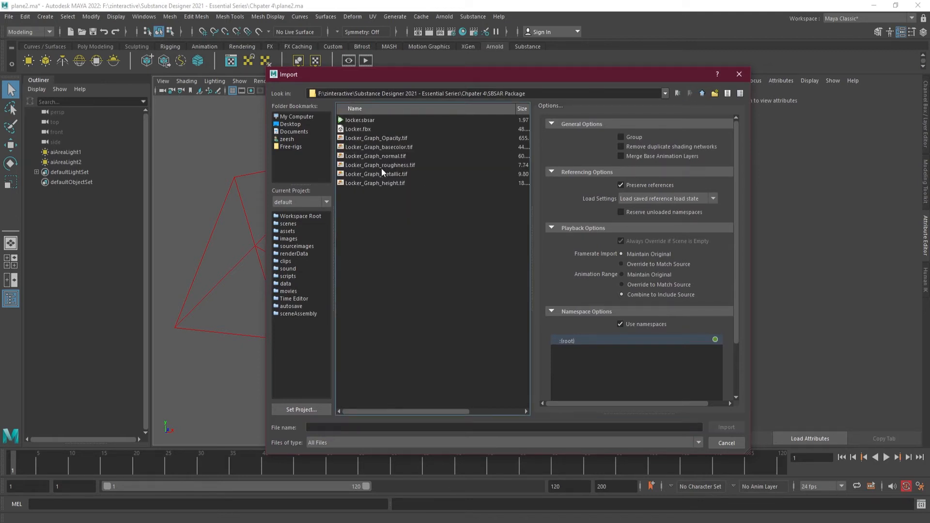
click(358, 130)
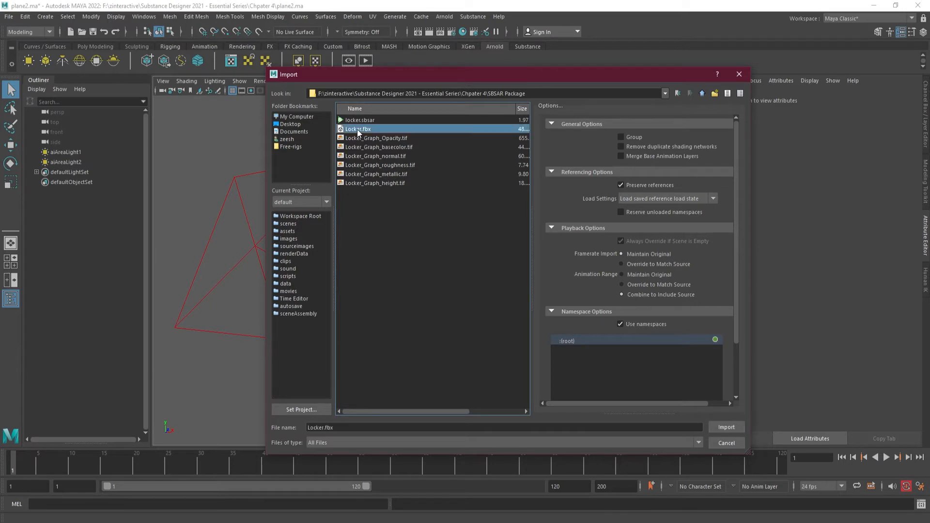
click(722, 427)
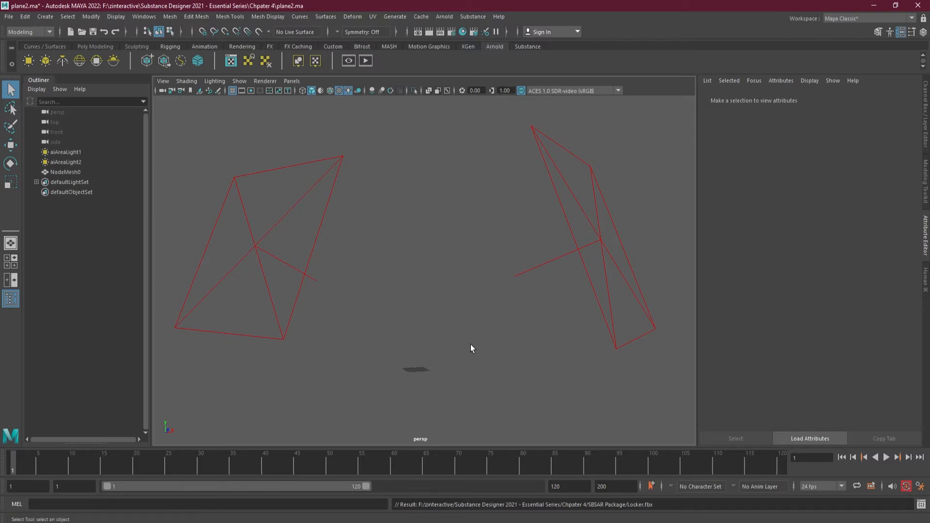
- Examine the imported locker mesh up close from several angles and select it
mouse_move(422, 358)
alt+mouse_down()
mouse_move(409, 365)
mouse_move(425, 369)
alt+mouse_up()
alt+right_drag(425, 369, 472, 479)
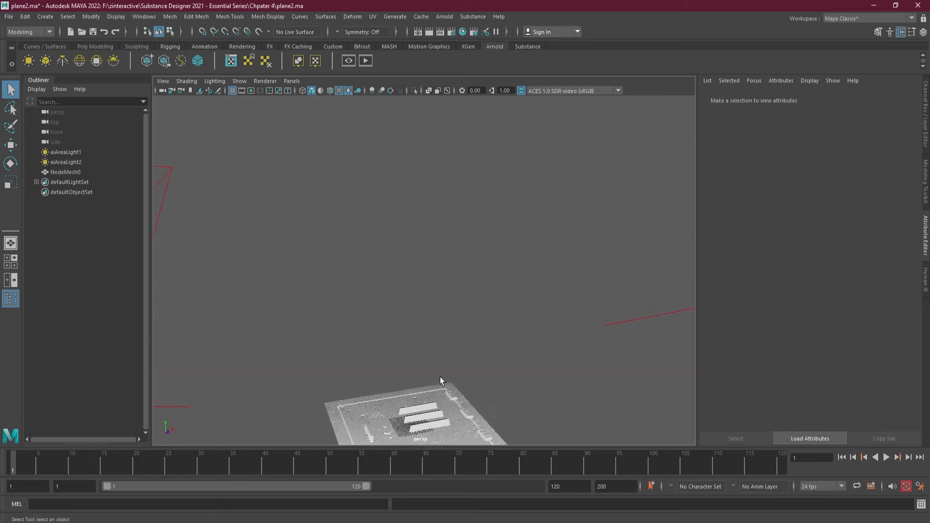
alt+middle_drag(440, 379, 436, 297)
alt+right_drag(435, 298, 442, 370)
mouse_move(439, 365)
alt+mouse_down()
mouse_move(434, 392)
mouse_move(429, 354)
alt+mouse_up()
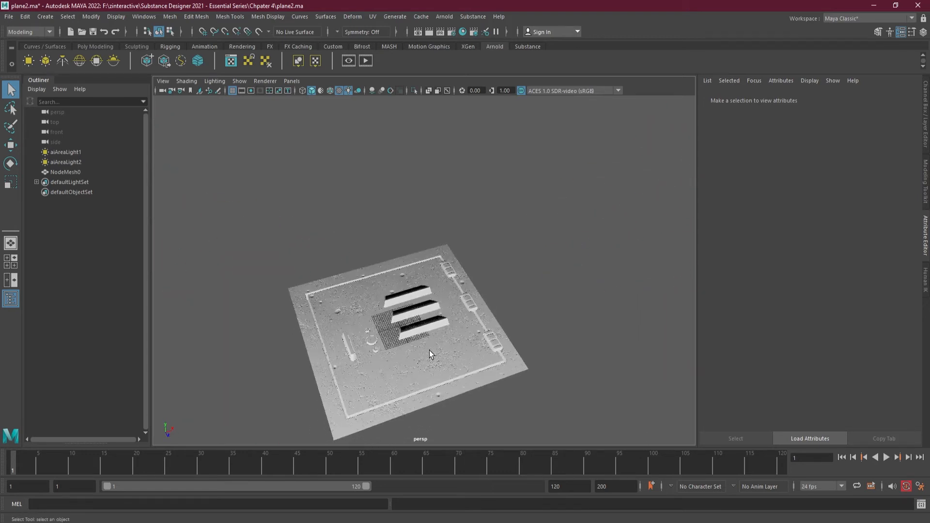
click(430, 354)
alt+drag(483, 326, 492, 299)
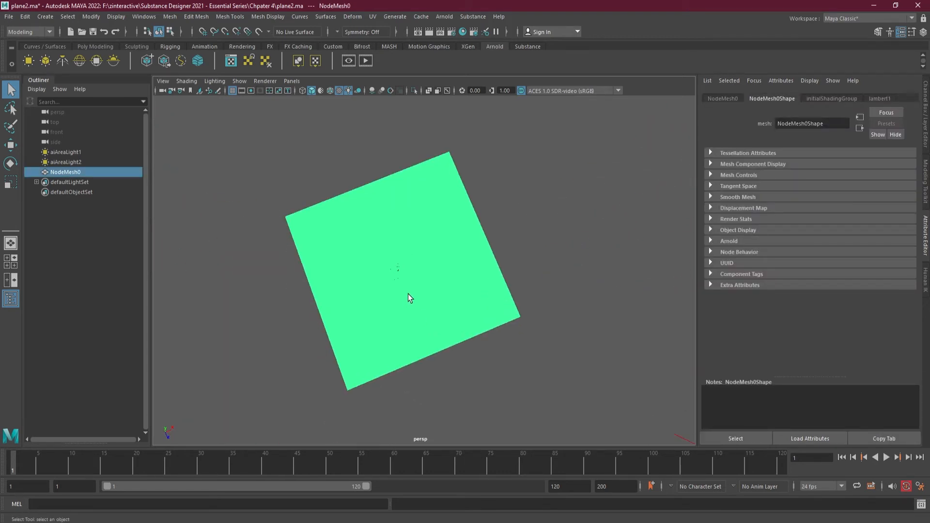
scroll(407, 305, up, 5)
scroll(417, 283, up, 3)
scroll(417, 282, down, 6)
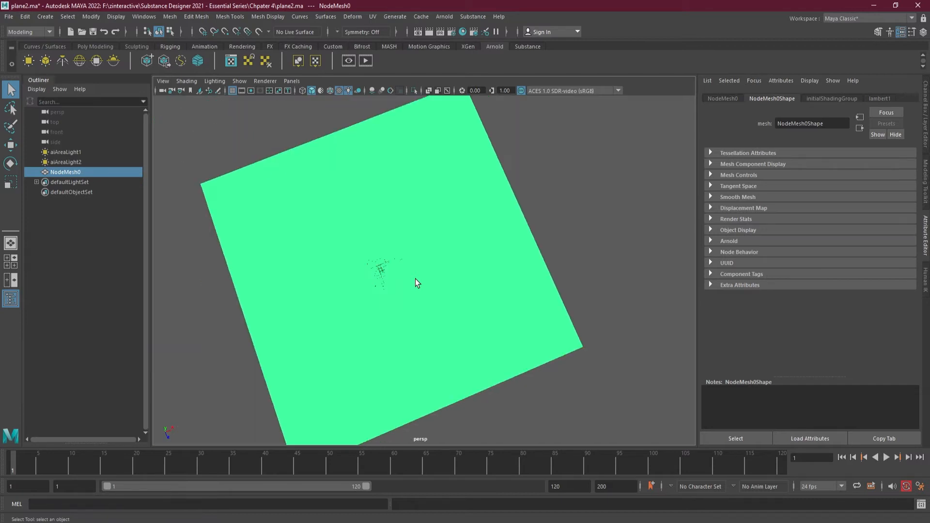
alt+drag(417, 282, 394, 317)
alt+middle_drag(393, 317, 402, 252)
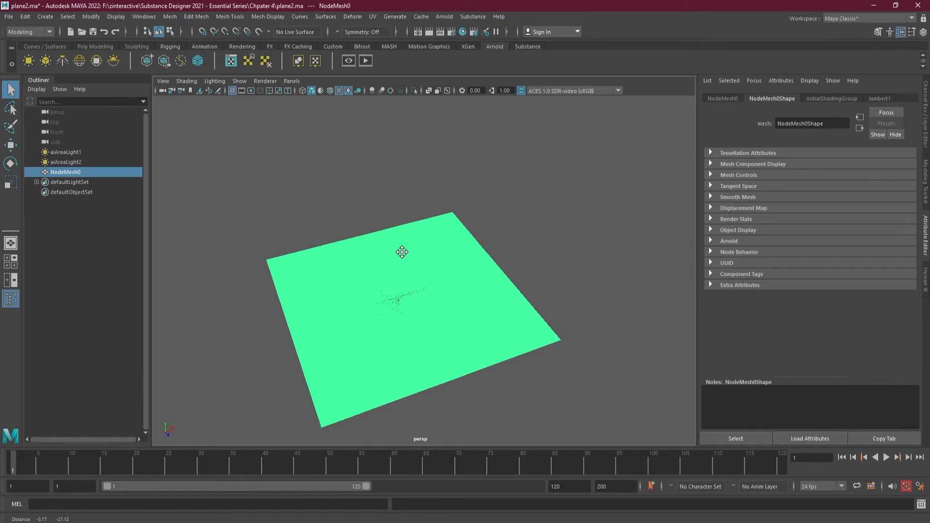
- Enable the Poly Count heads-up display for the viewport with the locker mesh selected
click(116, 17)
mouse_move(165, 80)
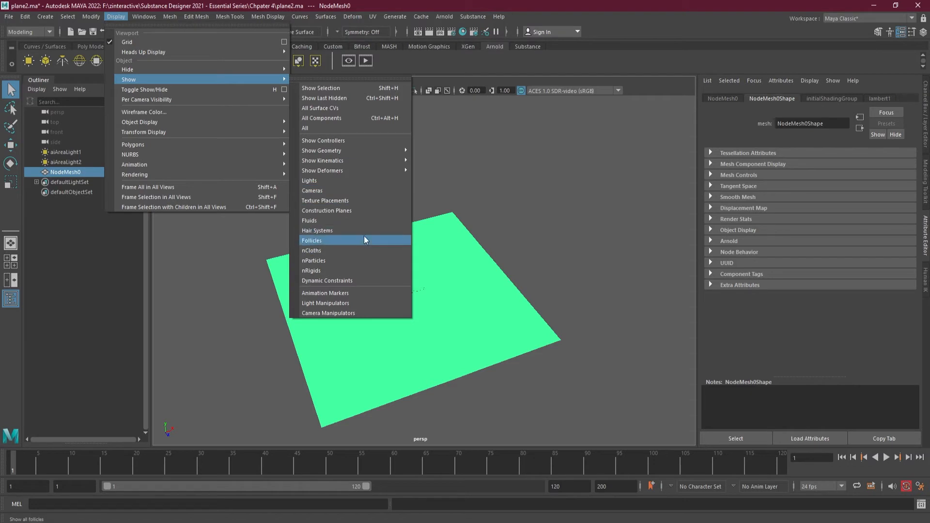
mouse_move(185, 55)
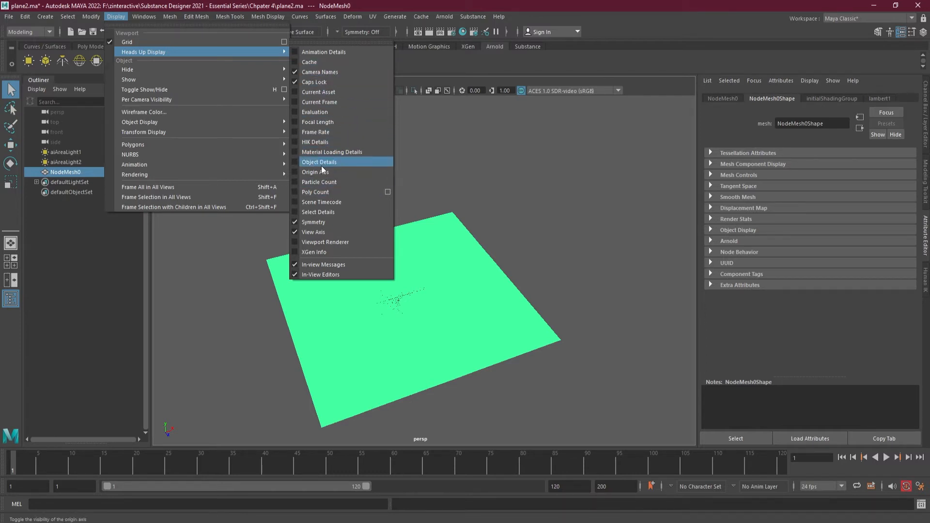
click(297, 193)
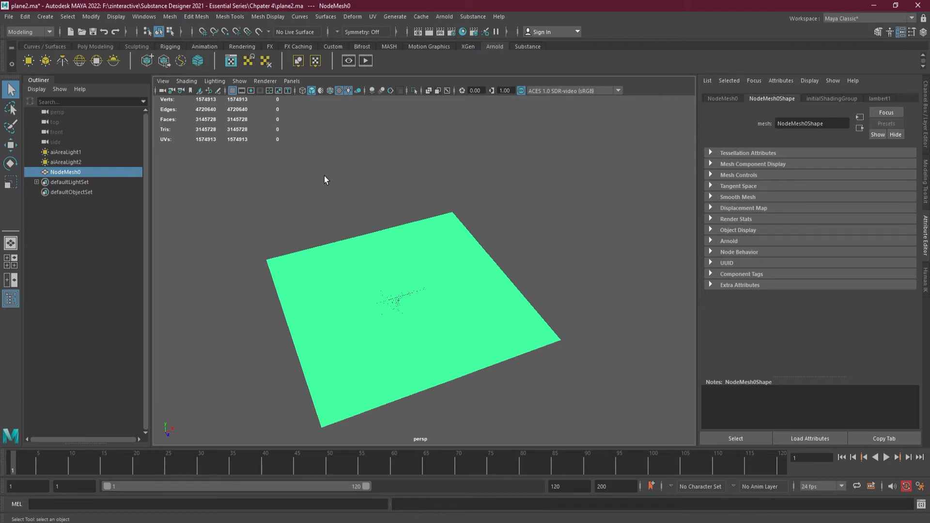
scroll(393, 227, down, 5)
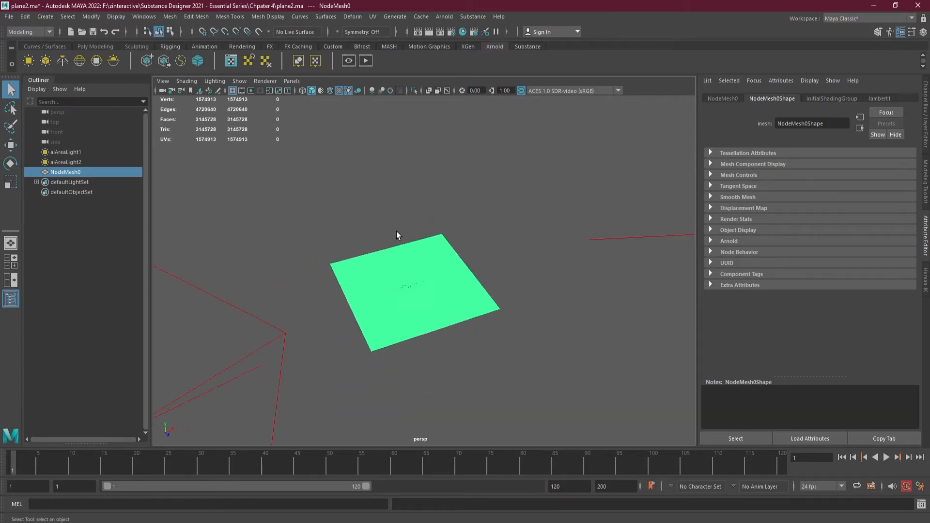
alt+drag(460, 344, 456, 326)
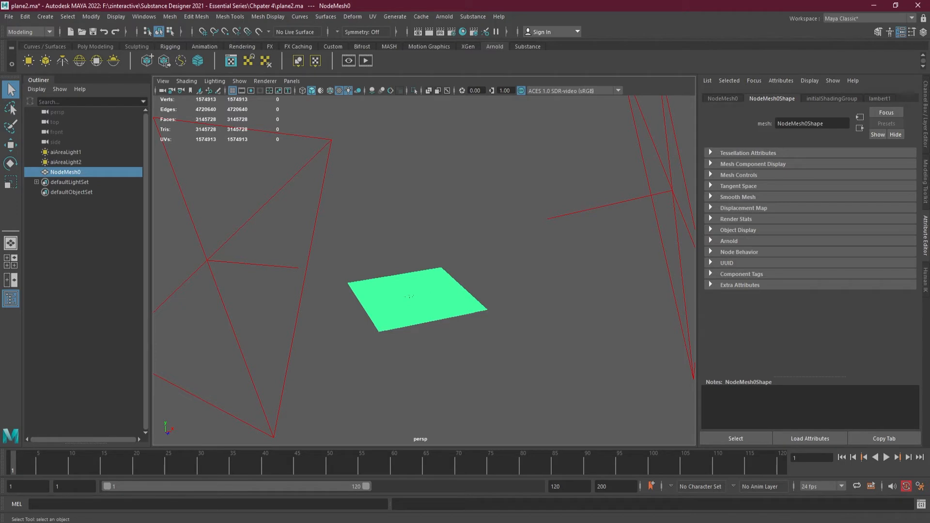
- Set the locker mesh's Rotate X to 90 so that it stands upright
click(925, 135)
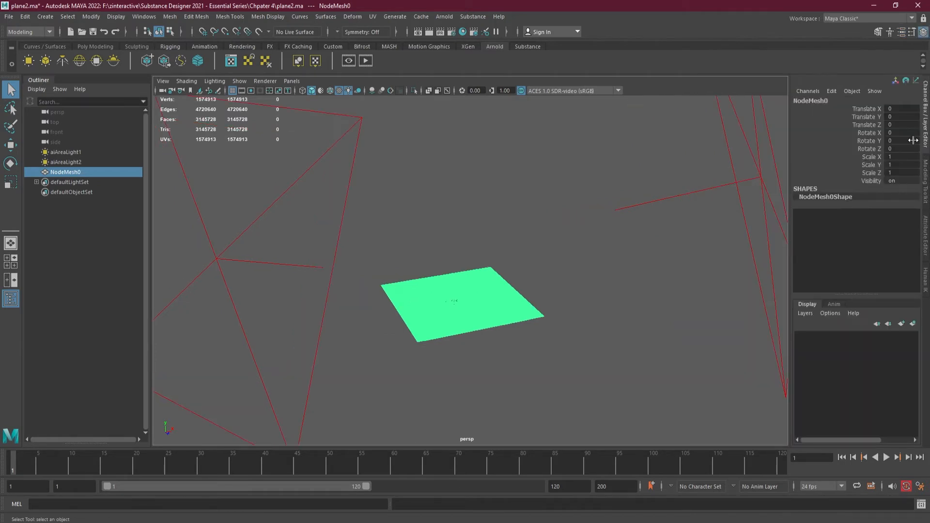
double_click(899, 135)
text(90)
key(Return)
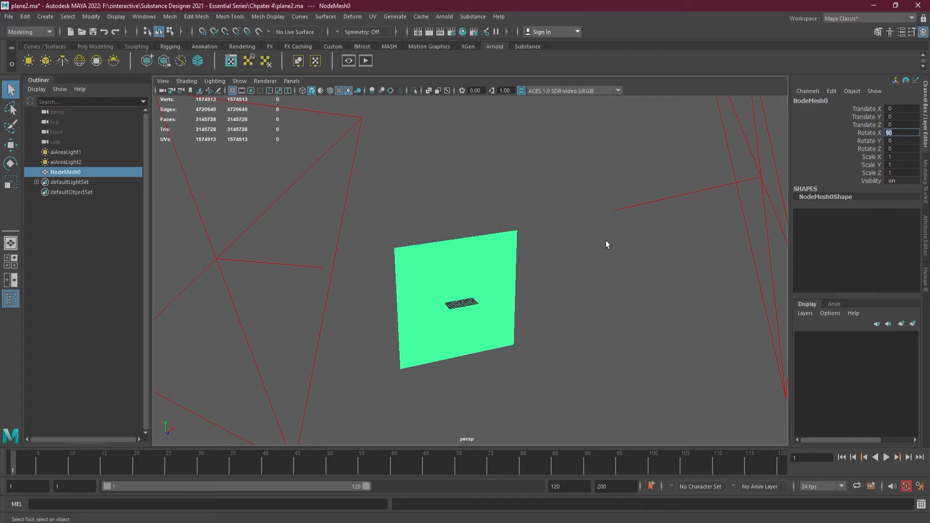
click(538, 269)
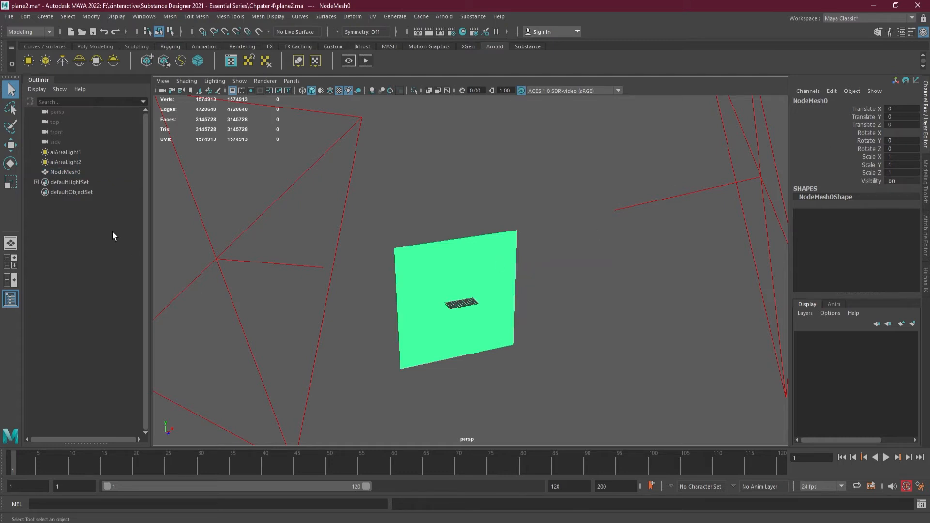
- Move the locker mesh straight up to a Translate Y of about 52.4, so its lower edge sits near the grid
click(513, 289)
key(w)
right_drag(490, 254, 526, 243)
click(557, 267)
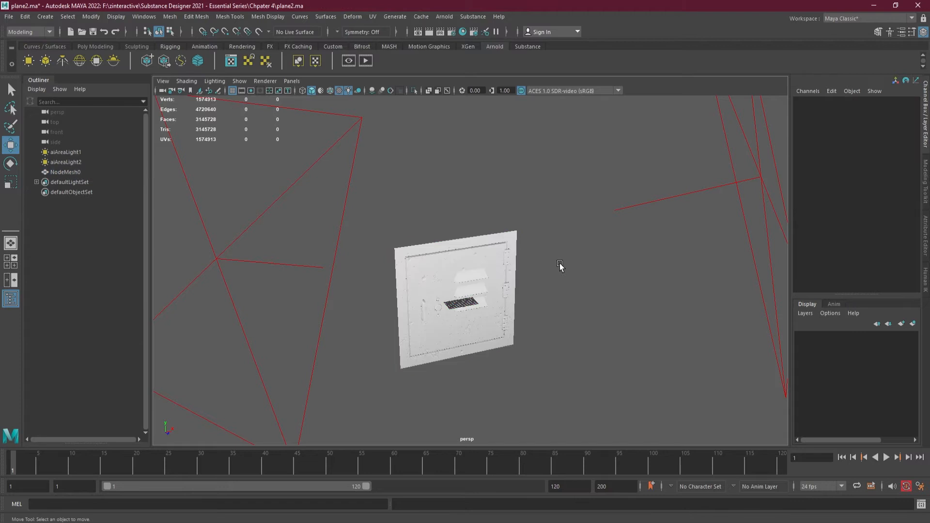
alt+drag(531, 343, 500, 353)
scroll(501, 353, up, 5)
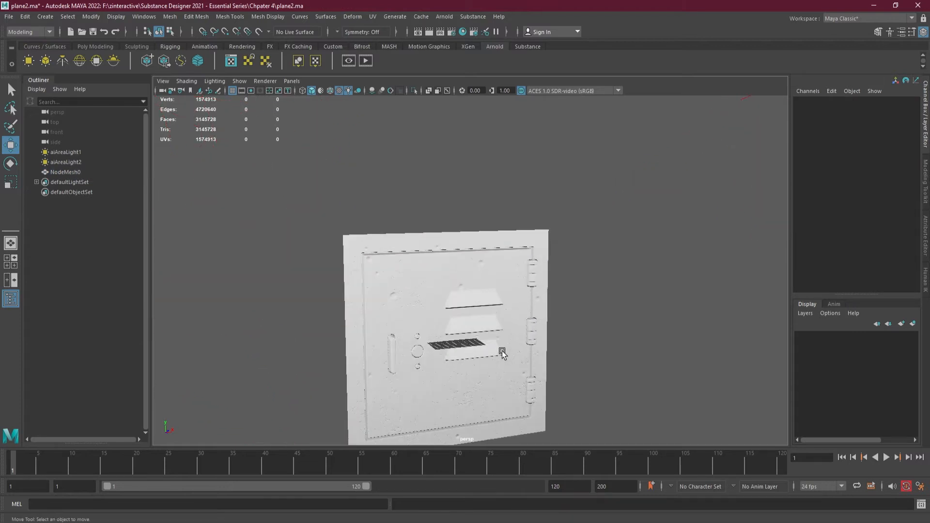
click(460, 373)
drag(461, 368, 463, 254)
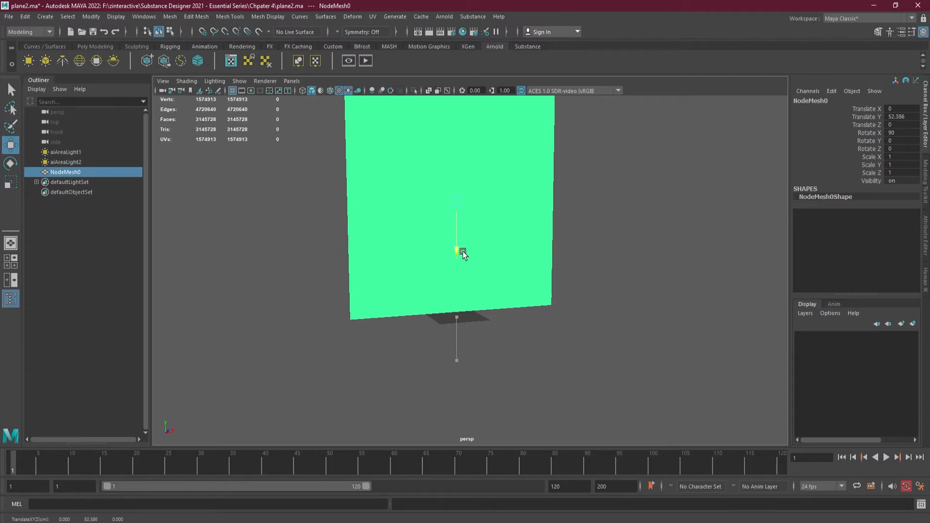
alt+drag(516, 345, 521, 368)
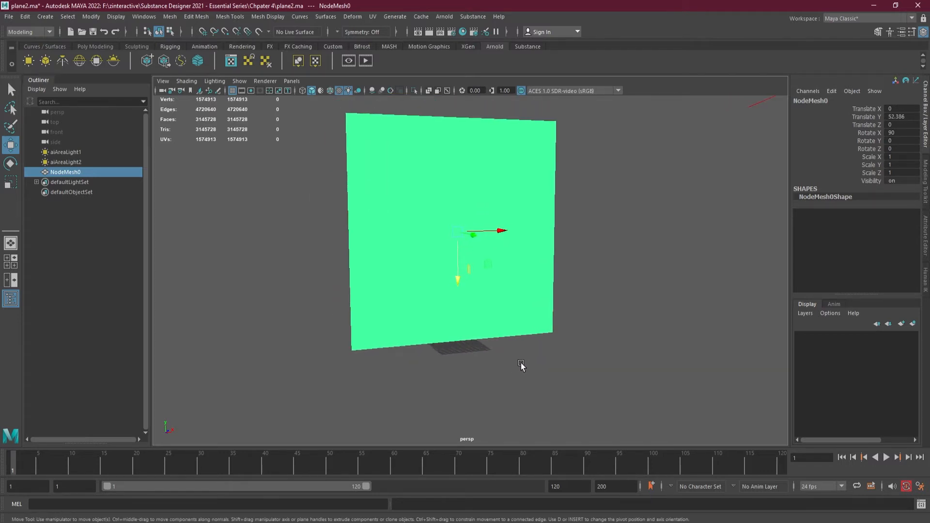
- Move the locker mesh's pivot to its lower-left corner using vertex snapping, and deselect the mesh
key(d)
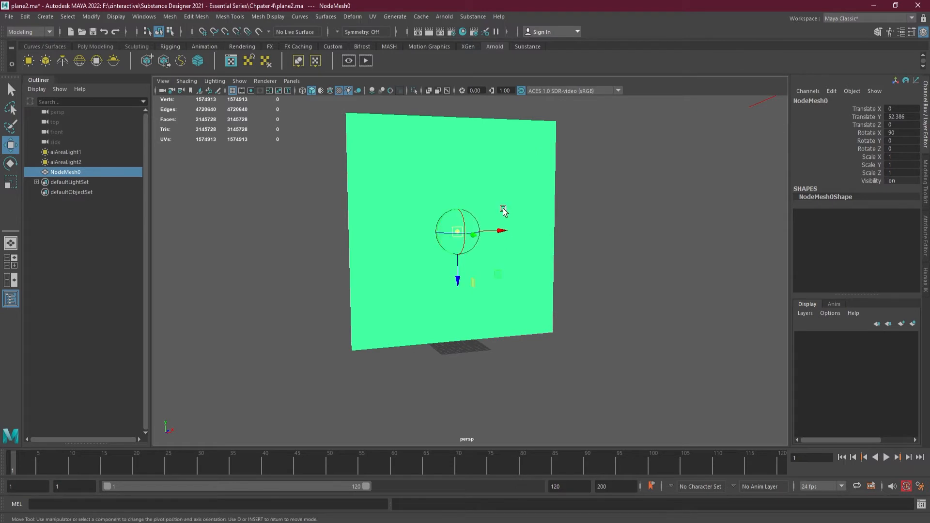
key(v)
click(497, 231)
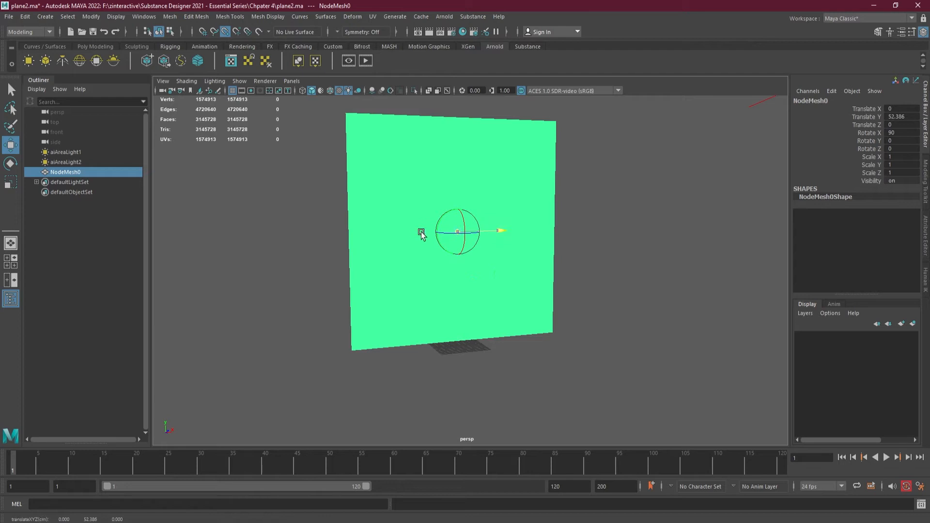
middle_drag(357, 236, 272, 237)
drag(273, 235, 266, 239)
drag(350, 278, 353, 440)
key(d)
click(428, 376)
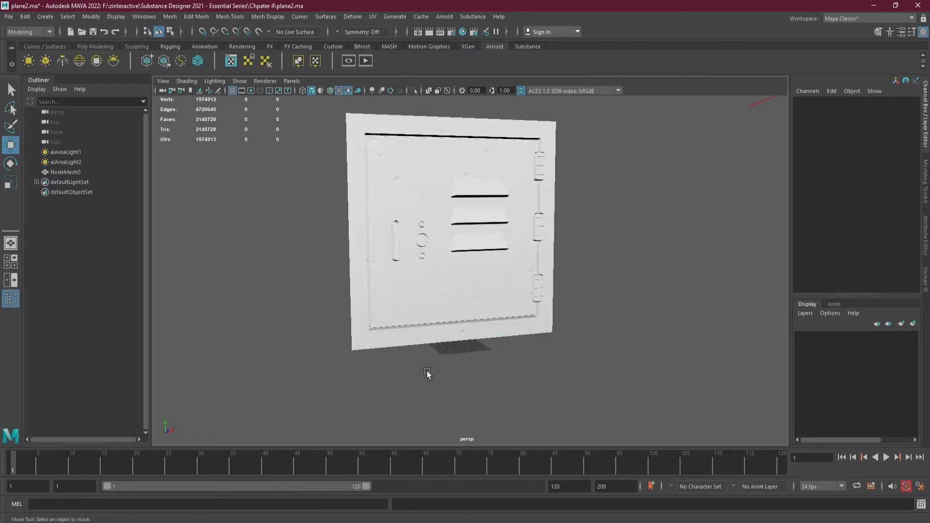
- Open the Hypershade and add the Locker_Graph basecolor, height, metallic, normal, Opacity and roughness TIFF files from the SBSAR Package folder to the node graph
alt+drag(588, 279, 588, 247)
alt+right_drag(573, 272, 600, 315)
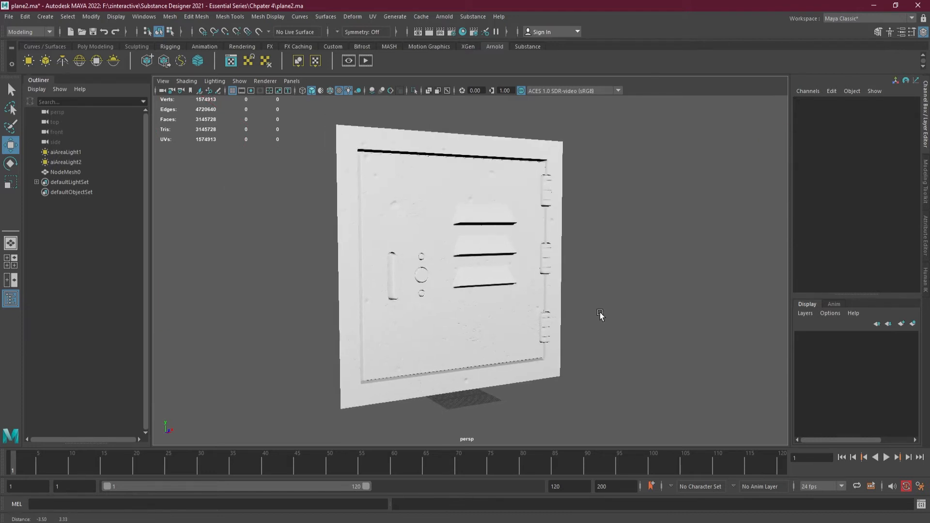
click(462, 32)
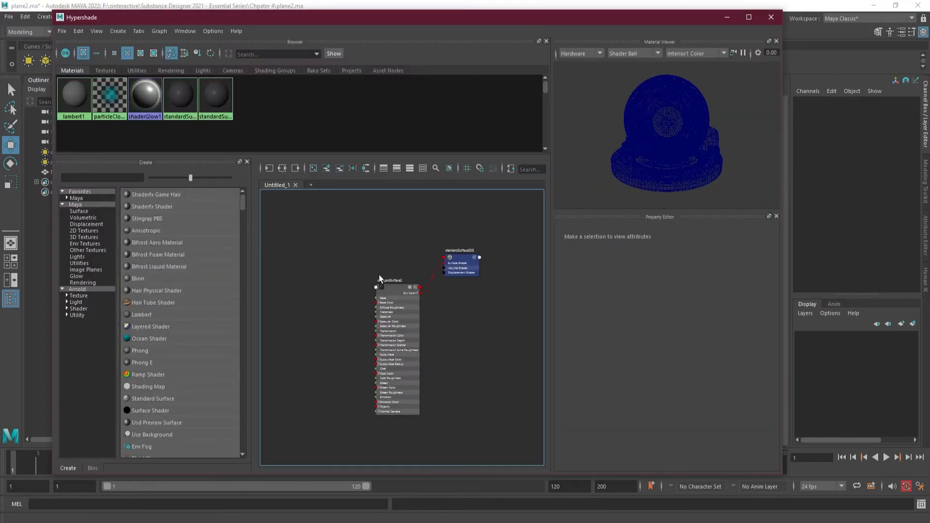
alt+right_drag(461, 293, 486, 316)
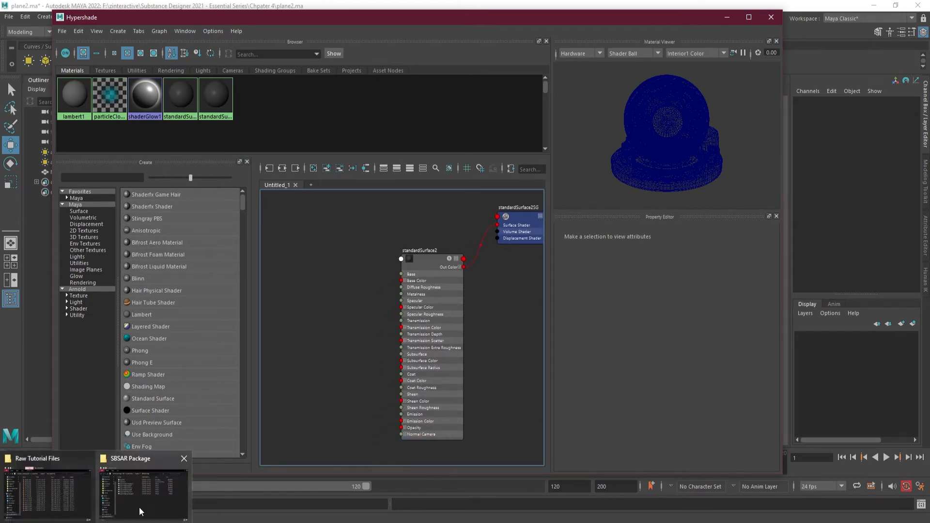
click(183, 507)
key(alt+Tab)
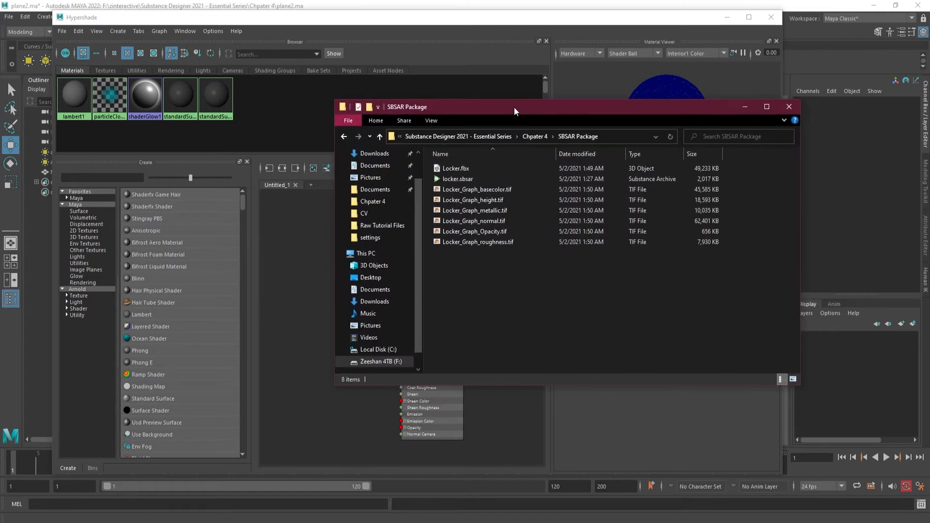
drag(527, 285, 474, 197)
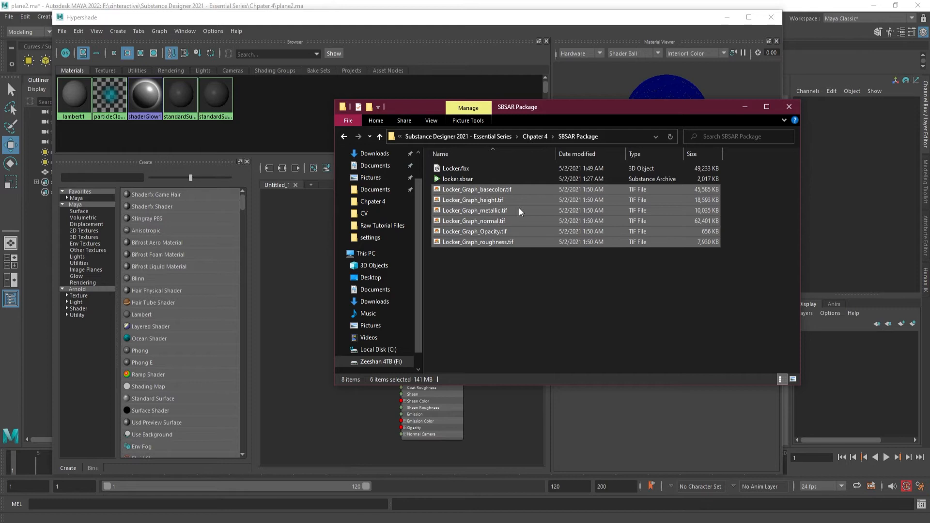
drag(500, 193, 286, 258)
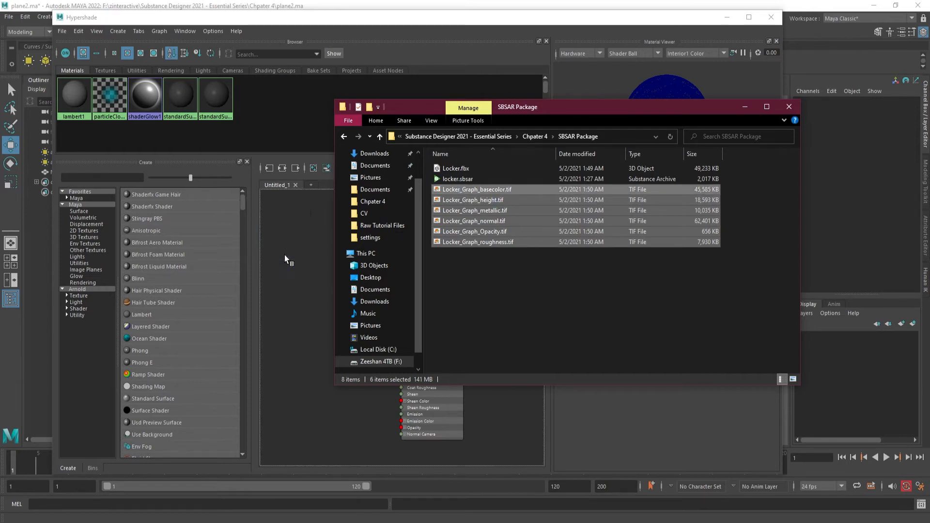
drag(545, 113, 929, 124)
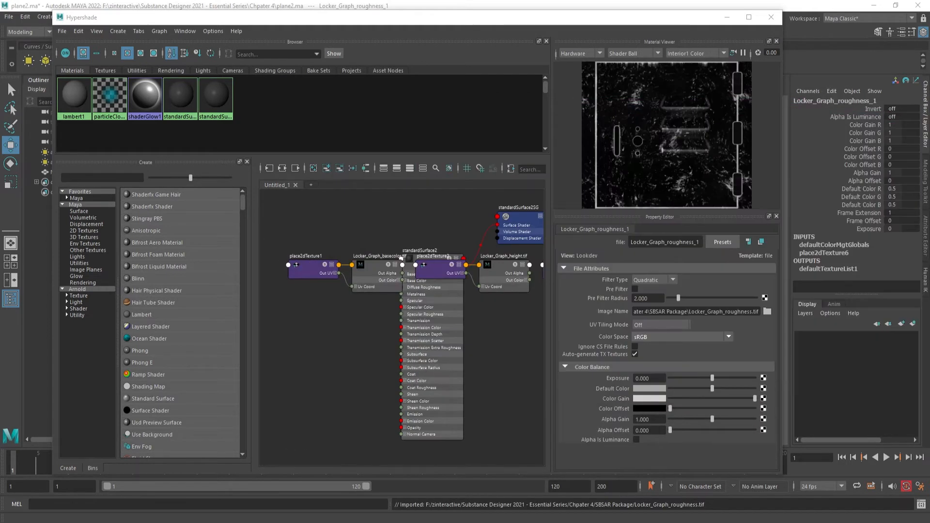
- Move the Locker_Graph_basecolor.tif node and its place2dTexture1 up and to the left, clear of the standardSurface2 node, and deselect them
scroll(450, 262, down, 2)
alt+middle_drag(476, 322, 442, 330)
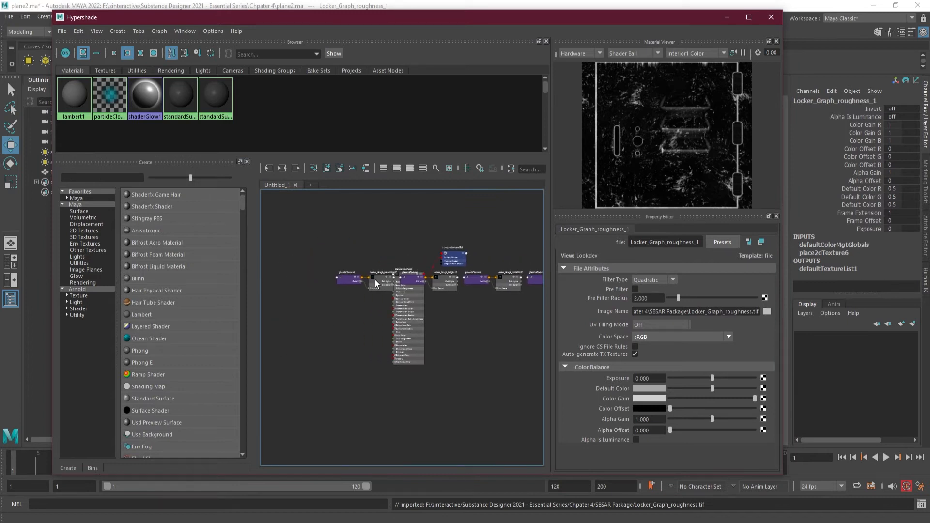
scroll(360, 267, up, 3)
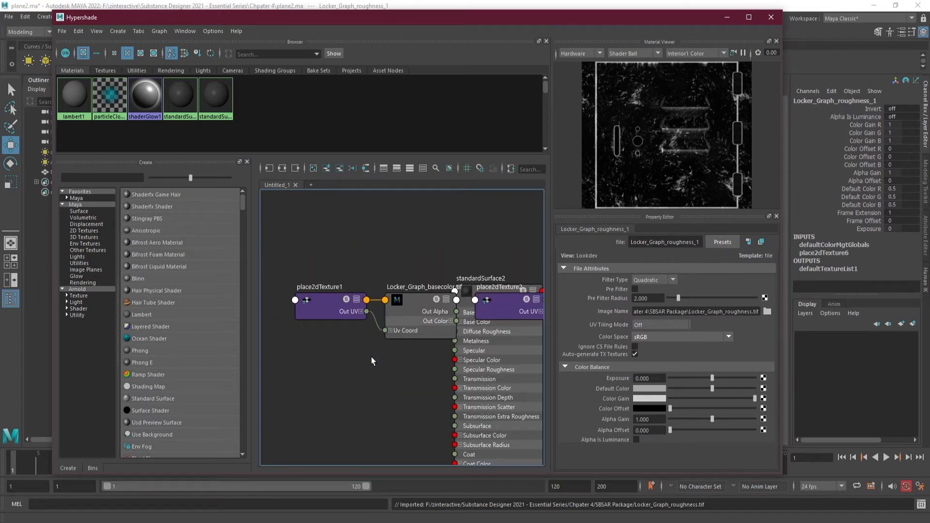
click(419, 312)
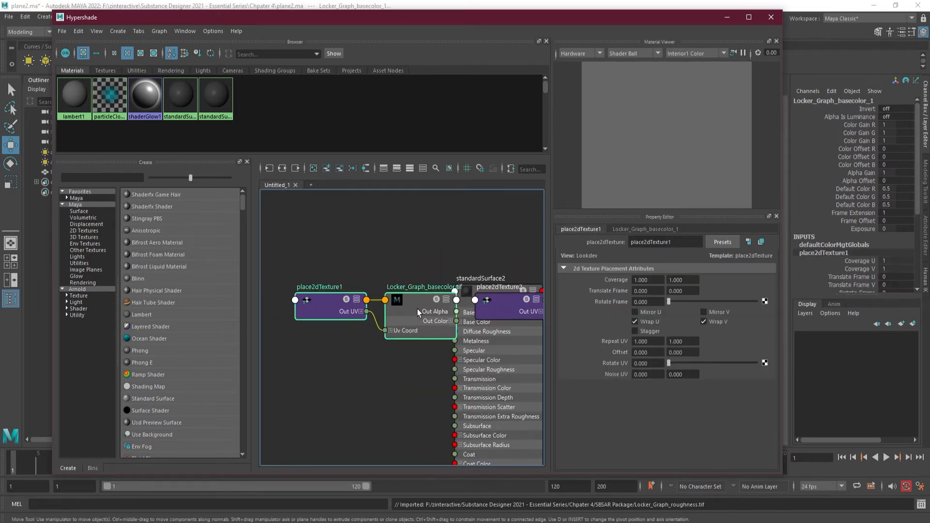
drag(417, 311, 348, 256)
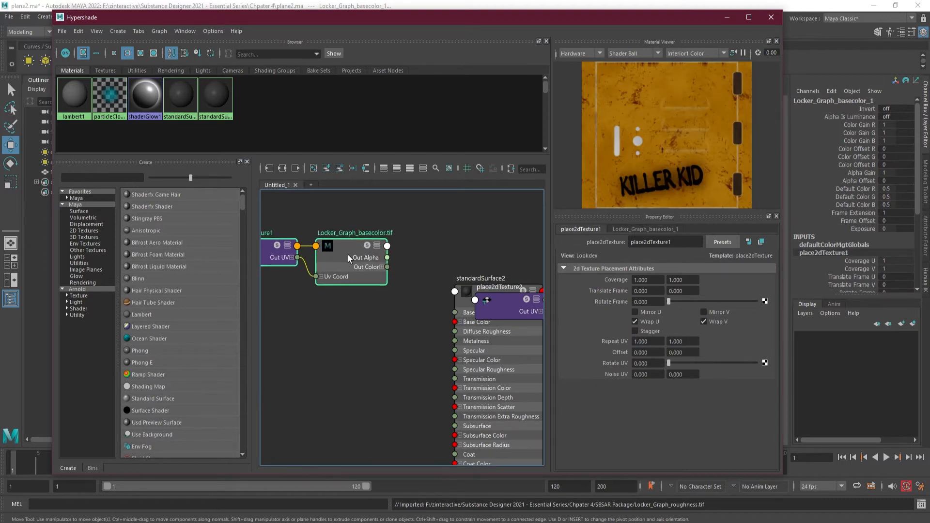
click(394, 288)
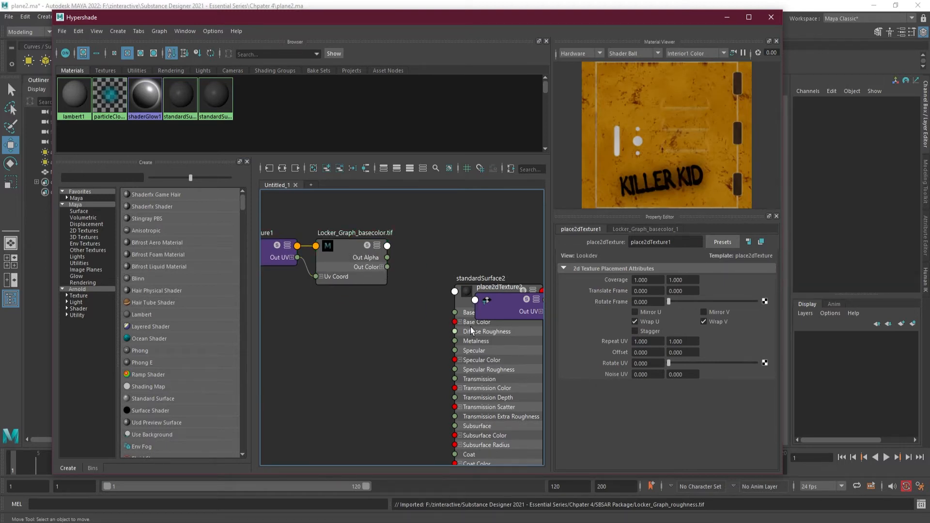
- Move the Locker_Graph_height.tif node and its place2dTexture2 off the standardSurface2 node to the free area on its right
scroll(474, 311, down, 5)
alt+middle_drag(526, 341, 415, 324)
drag(405, 297, 444, 338)
drag(377, 294, 407, 341)
- Connect the basecolor texture's Out Color to standardSurface2's Base Color and select the material to preview it
scroll(343, 297, up, 5)
scroll(342, 297, down, 2)
alt+middle_drag(377, 321, 393, 290)
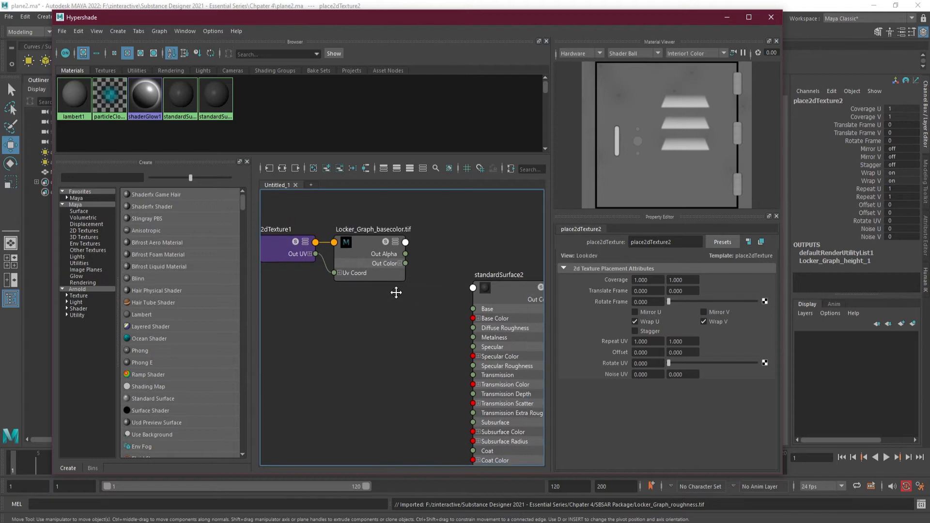
alt+middle_drag(411, 332, 353, 319)
drag(347, 249, 414, 304)
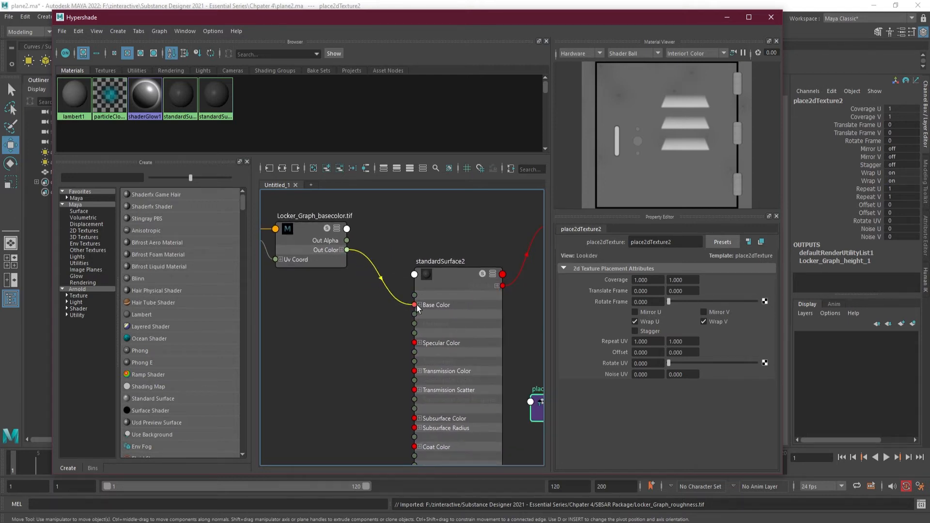
click(463, 279)
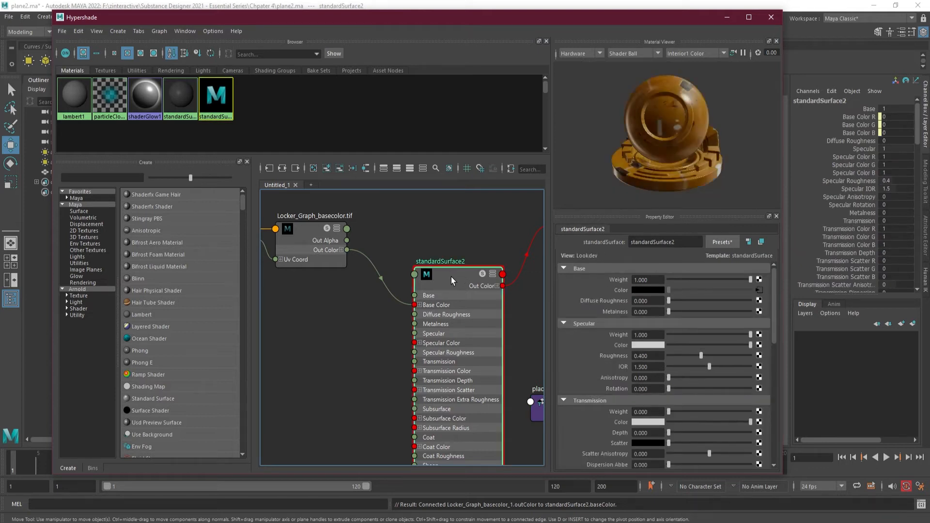
- Move the Locker_Graph_metallic.tif node and its place2dTexture3 to the left of standardSurface2, beneath the basecolor nodes
scroll(388, 307, down, 5)
scroll(387, 336, up, 5)
scroll(389, 341, down, 3)
scroll(436, 333, up, 2)
scroll(338, 367, down, 2)
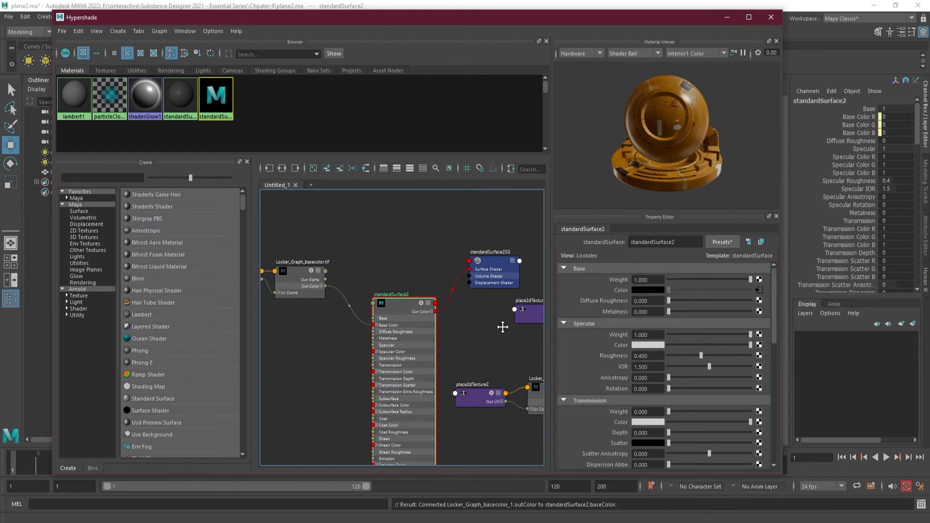
alt+middle_drag(503, 326, 300, 311)
scroll(328, 320, up, 2)
mouse_move(430, 345)
alt+middle_down()
mouse_move(280, 343)
mouse_move(463, 330)
mouse_move(341, 343)
mouse_move(426, 344)
alt+middle_up()
alt+middle_drag(326, 352, 462, 339)
alt+middle_drag(344, 339, 487, 327)
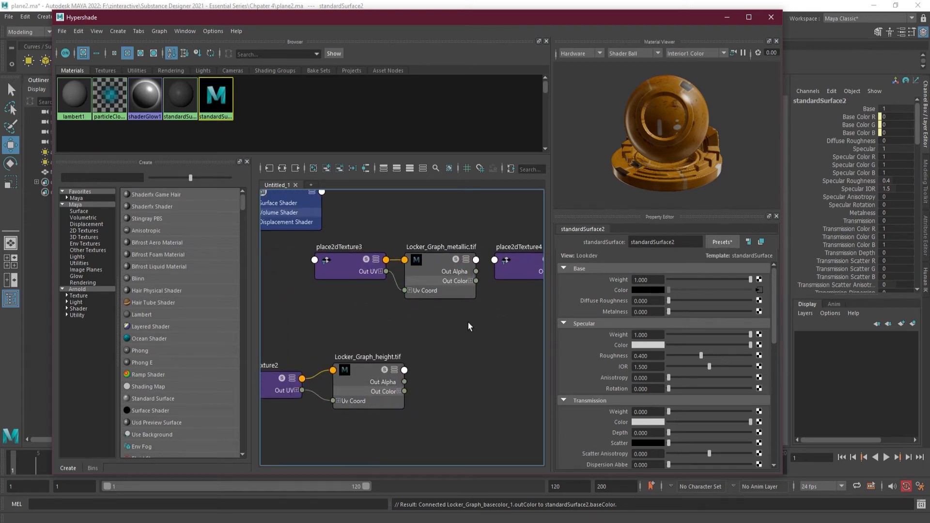
click(348, 253)
scroll(380, 308, down, 4)
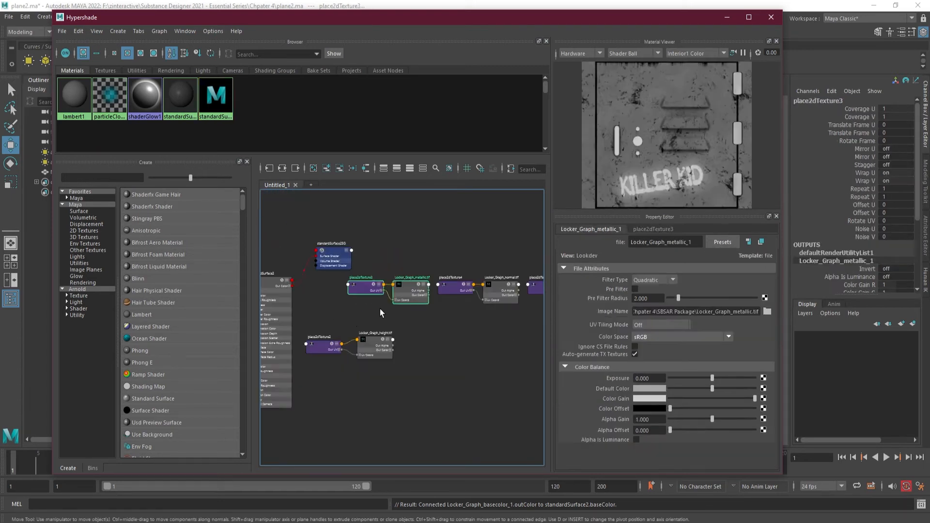
alt+middle_drag(379, 313, 426, 321)
drag(460, 295, 285, 310)
scroll(297, 332, up, 5)
- Connect the metallic texture's Out Color R to standardSurface2's Metalness and collapse its color channels
alt+middle_drag(297, 331, 358, 347)
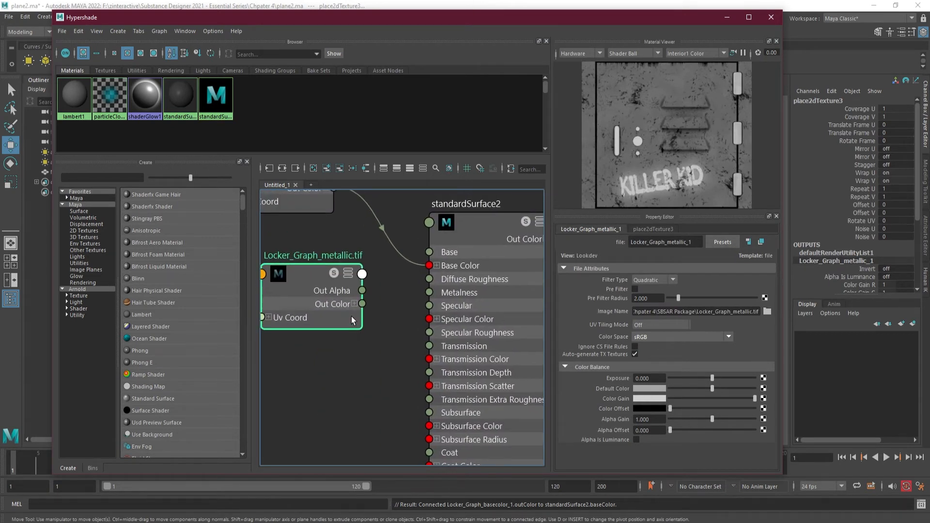
drag(363, 306, 429, 291)
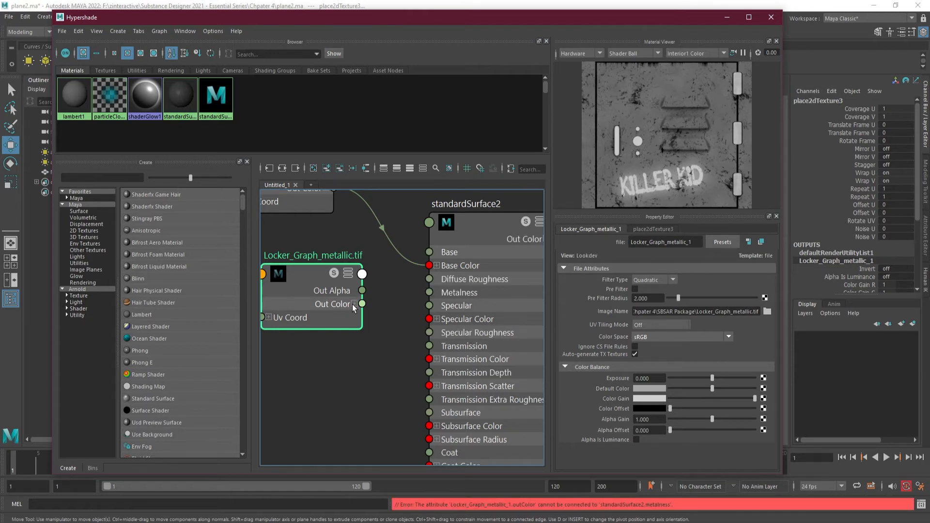
click(354, 304)
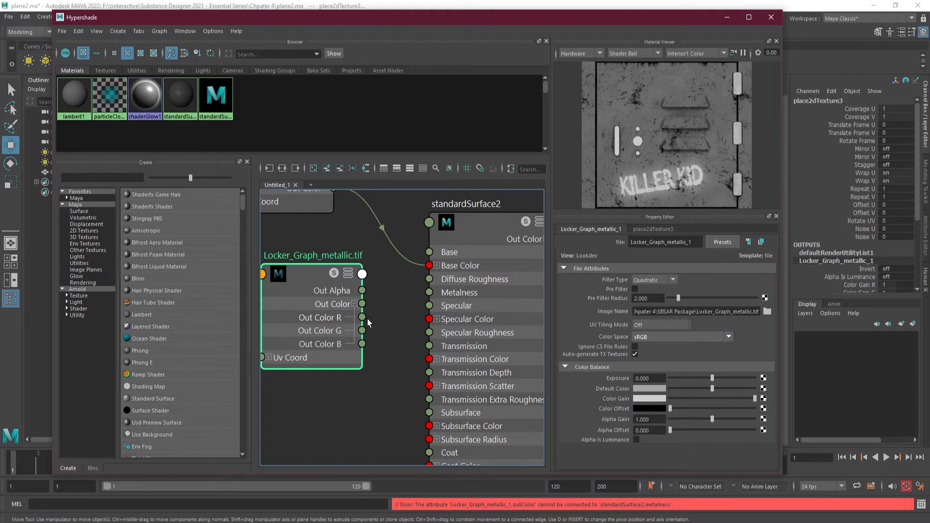
drag(362, 317, 428, 292)
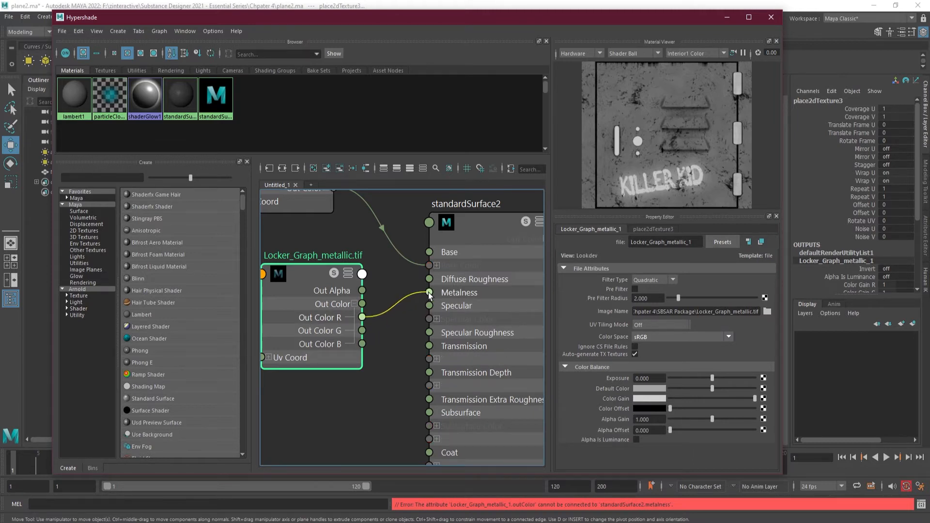
click(354, 304)
- Move the Locker_Graph_roughness.tif node and its place2dTexture6 to the left of standardSurface2, beneath the metallic nodes, and deselect them
scroll(383, 347, down, 4)
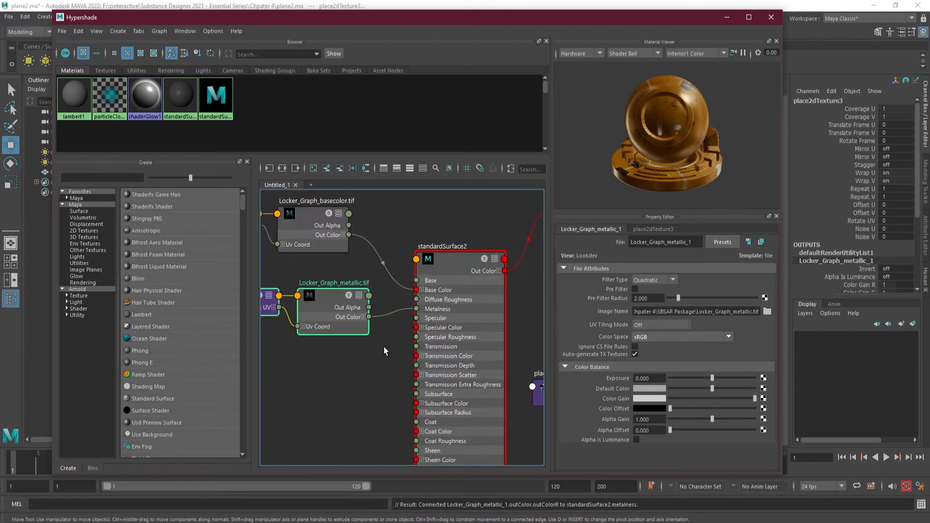
scroll(376, 367, up, 3)
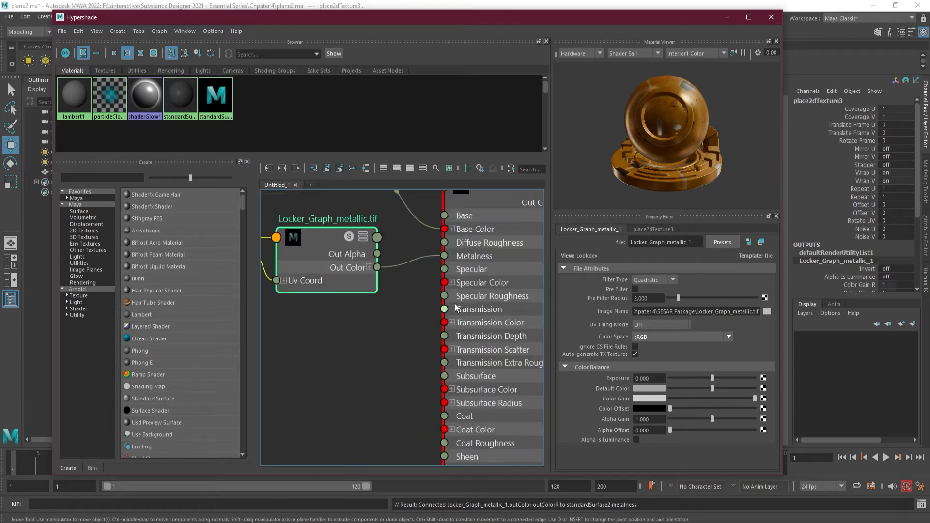
scroll(462, 329, down, 3)
scroll(453, 310, down, 2)
scroll(443, 290, up, 6)
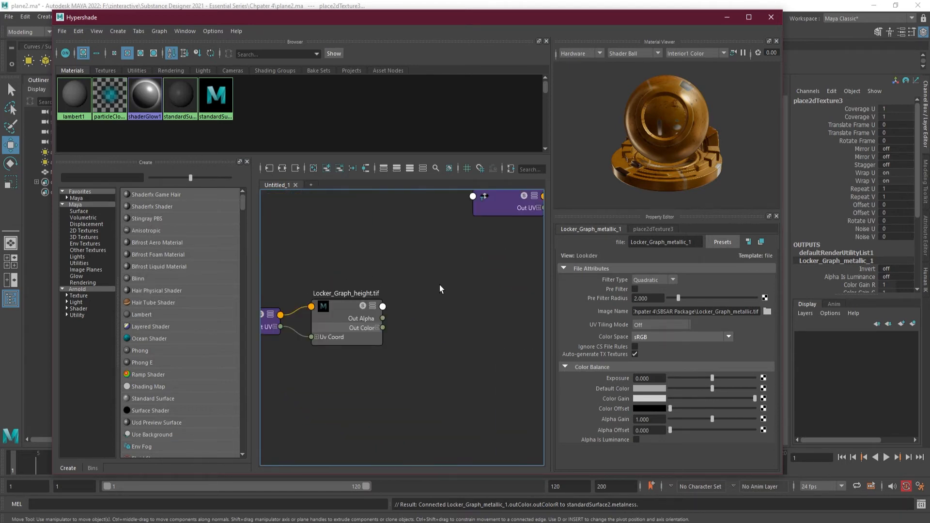
alt+middle_drag(433, 358, 324, 369)
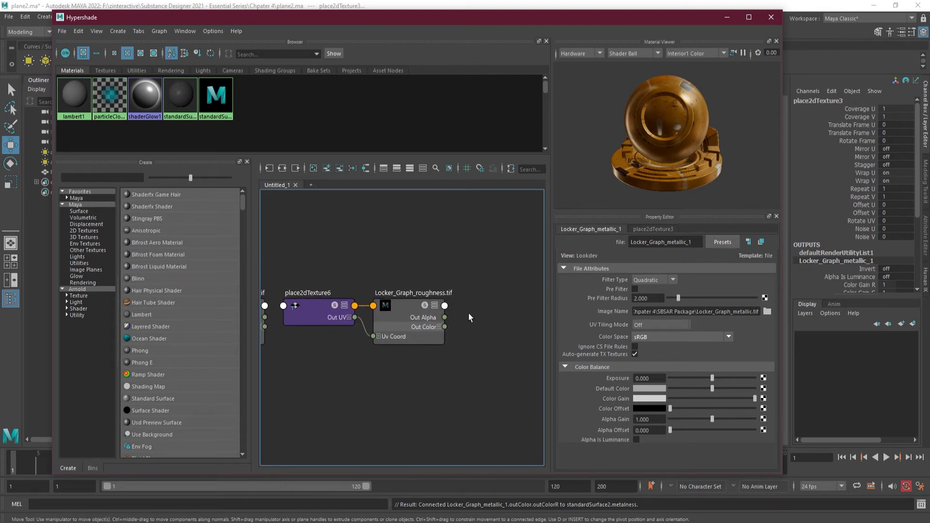
click(323, 322)
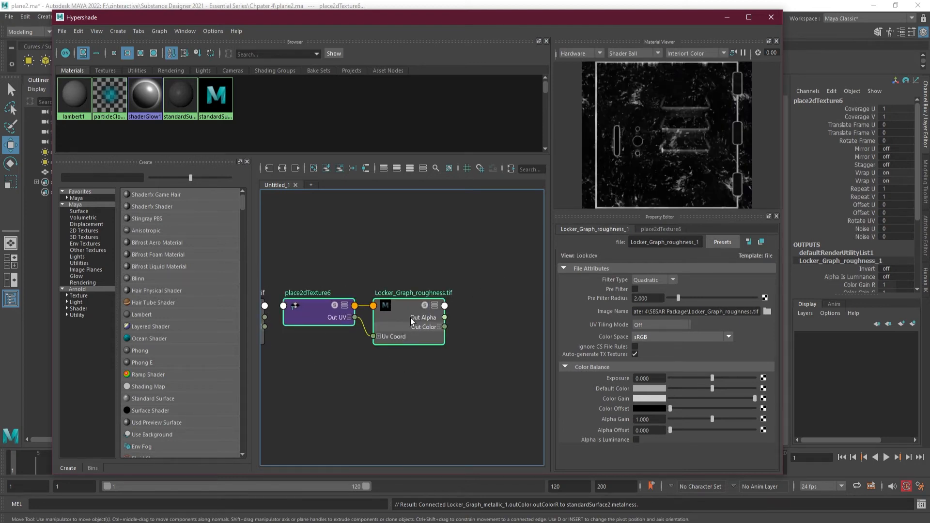
scroll(365, 371, down, 5)
key(3)
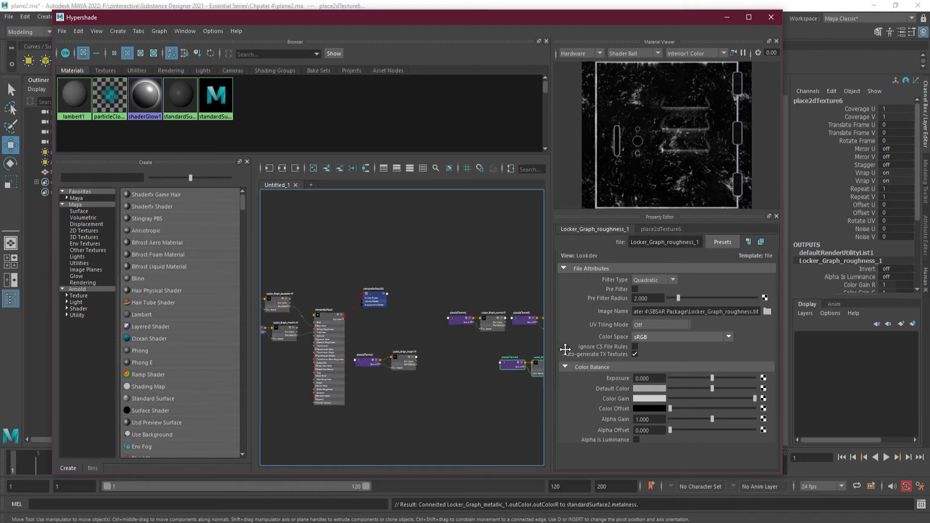
alt+middle_drag(280, 368, 359, 364)
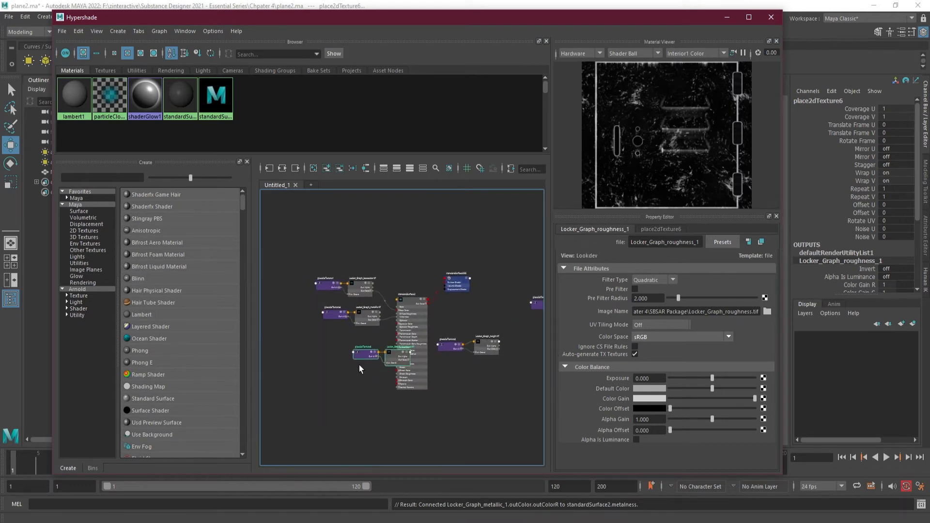
scroll(359, 365, up, 5)
alt+middle_drag(441, 347, 367, 316)
drag(367, 315, 368, 307)
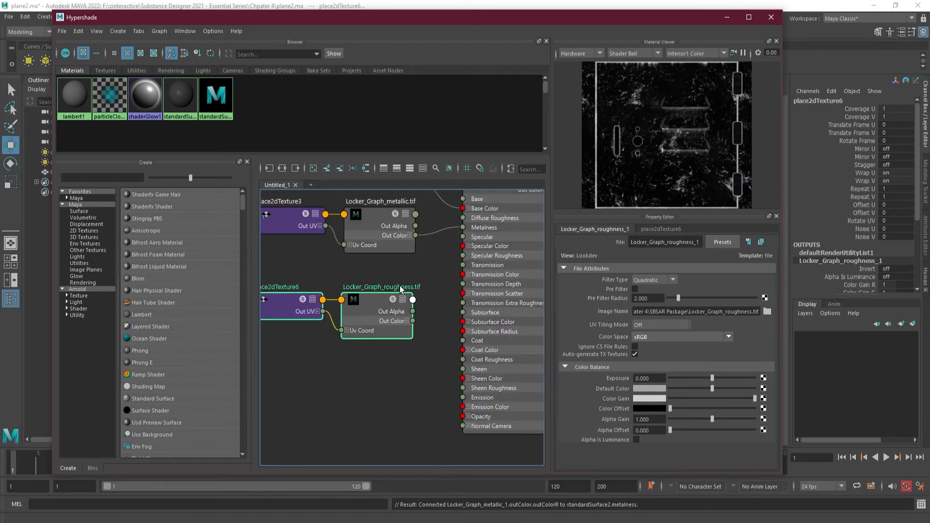
click(390, 356)
- Connect the roughness texture's Out Color R to standardSurface2's Specular Roughness
alt+middle_drag(390, 356, 426, 326)
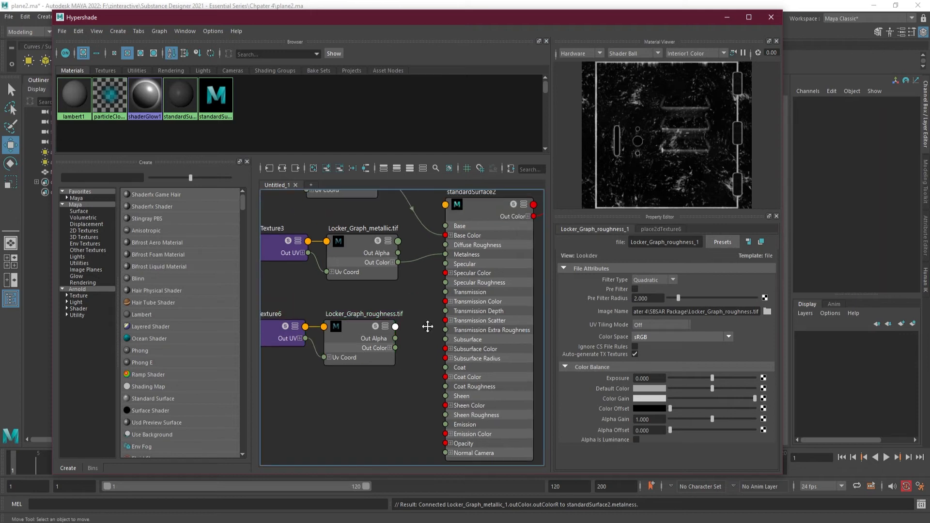
scroll(426, 327, up, 3)
click(376, 357)
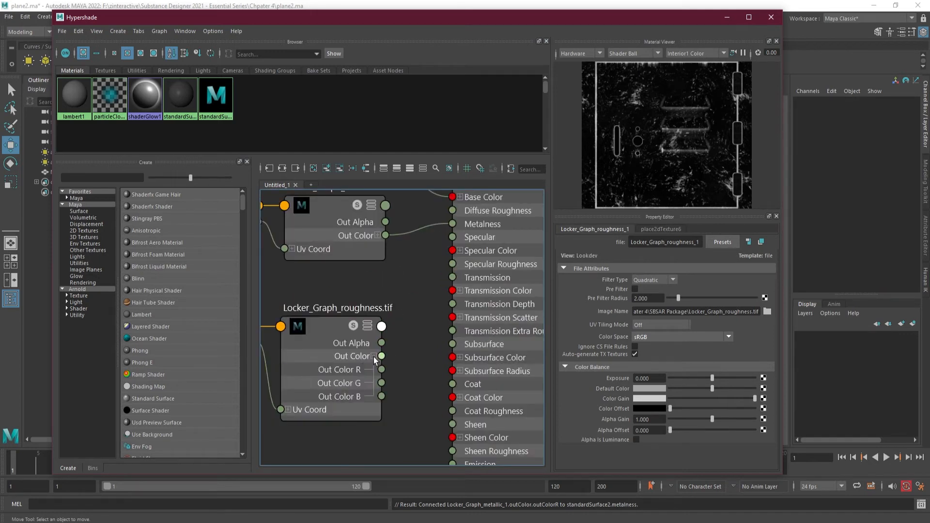
drag(382, 369, 452, 265)
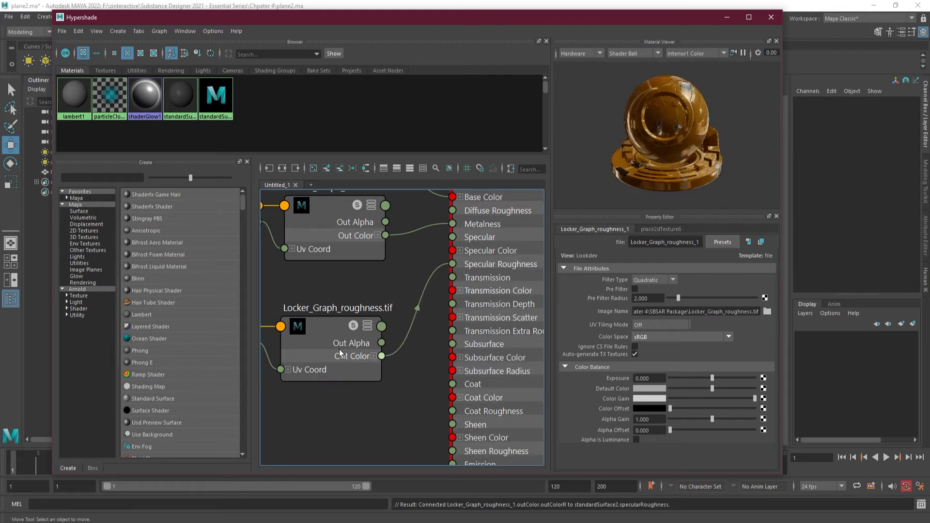
- Move the Locker_Graph_Opacity.tif node and its place2dTexture5 to the left of standardSurface2, beneath the roughness nodes
scroll(372, 361, down, 6)
alt+middle_drag(486, 370, 380, 373)
scroll(481, 332, up, 2)
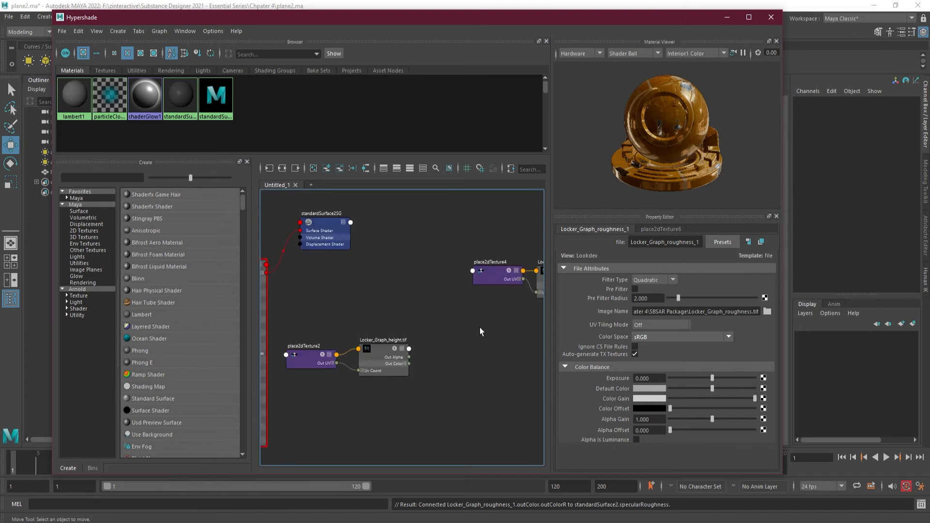
alt+middle_drag(477, 335, 312, 363)
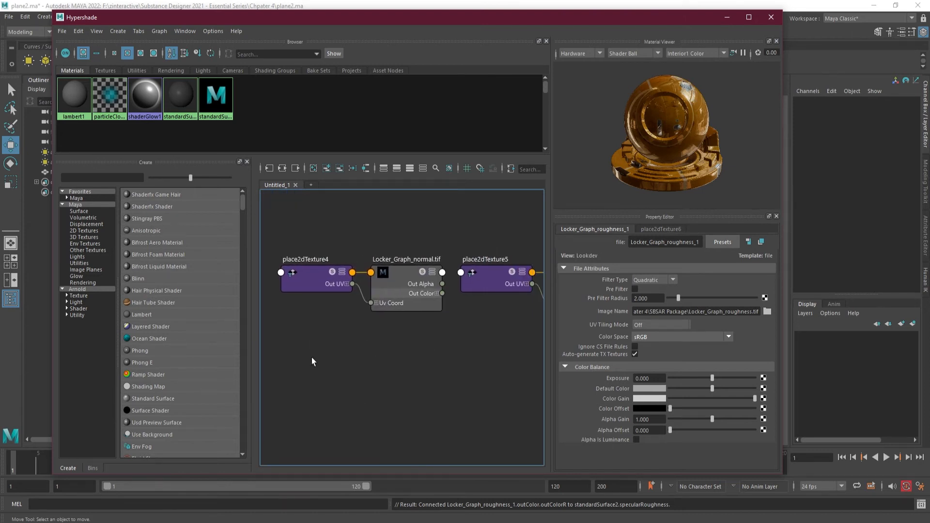
alt+middle_drag(407, 357, 391, 357)
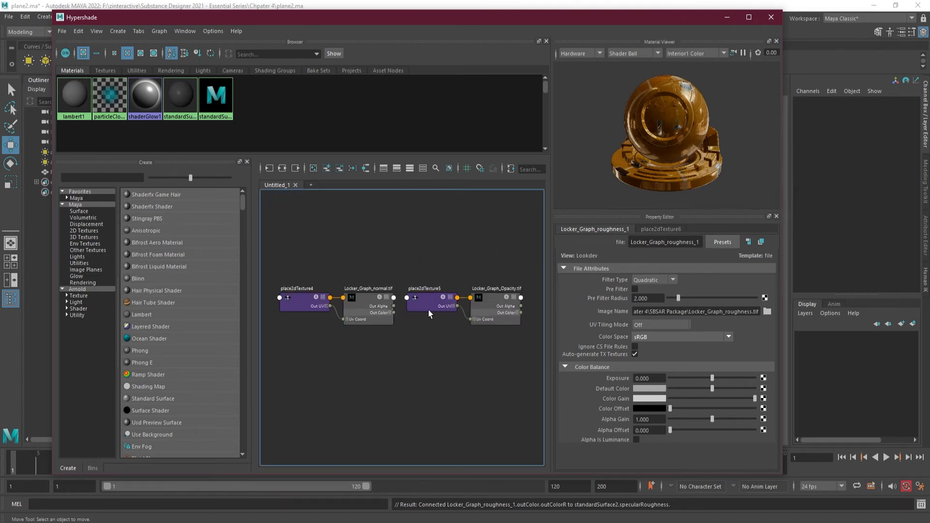
alt+middle_drag(358, 392, 333, 389)
drag(430, 273, 294, 425)
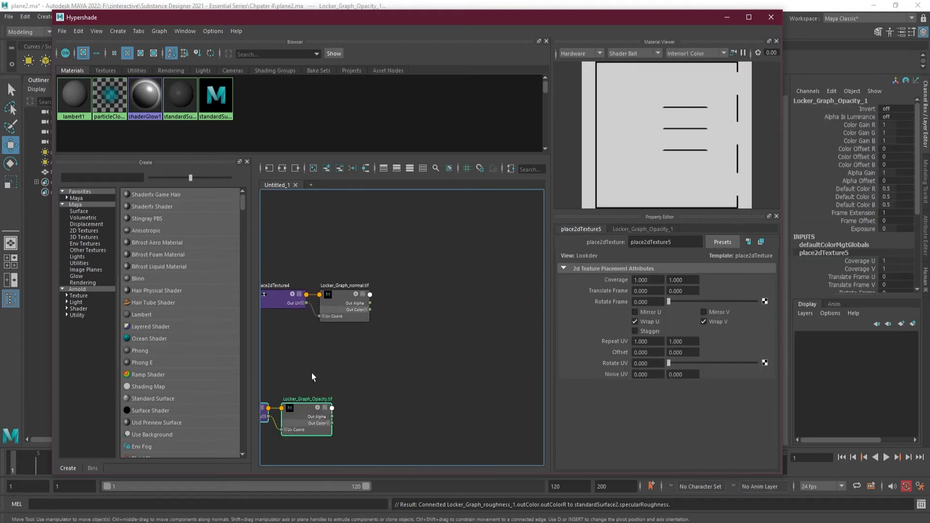
alt+middle_drag(293, 364, 461, 335)
drag(477, 388, 317, 407)
alt+middle_drag(368, 348, 460, 331)
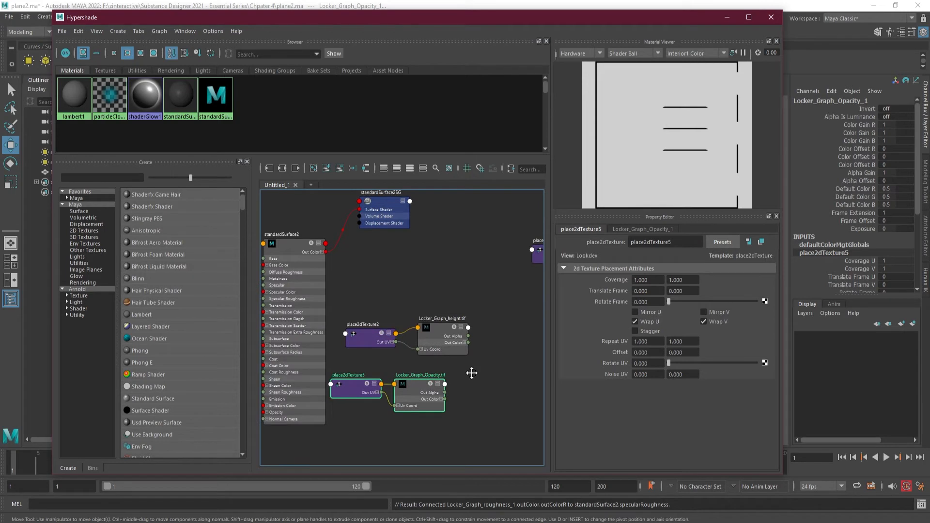
drag(402, 403, 277, 428)
alt+middle_drag(392, 394, 523, 370)
drag(419, 393, 332, 393)
- Connect the opacity texture's Out Color to standardSurface2's Opacity
scroll(352, 385, up, 3)
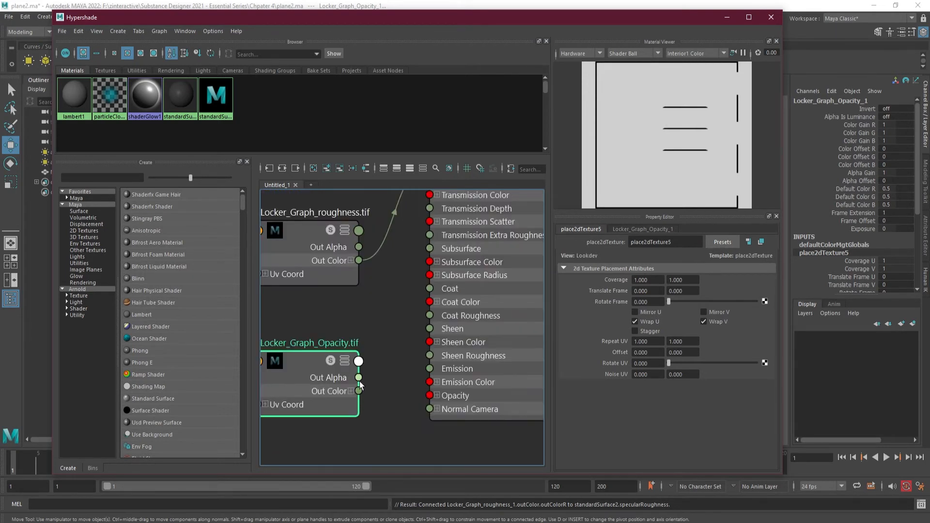
click(351, 392)
drag(358, 404, 435, 397)
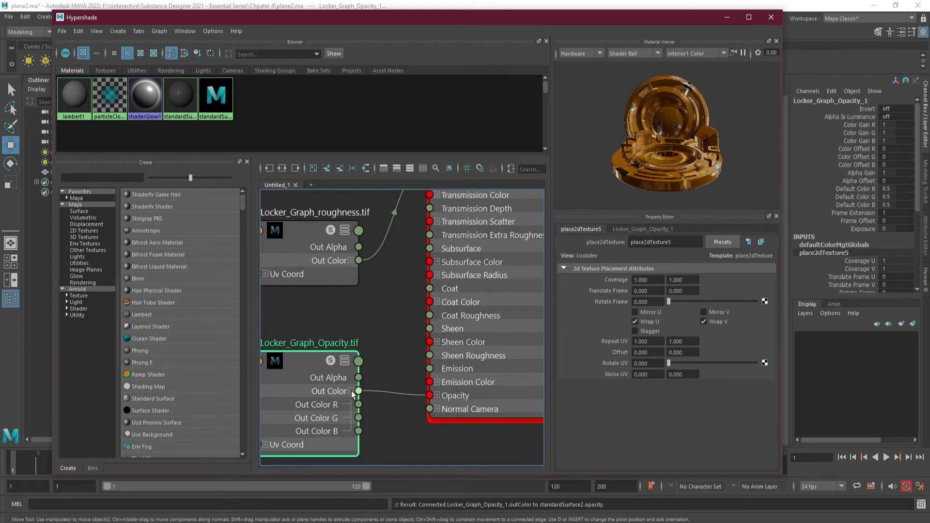
scroll(377, 416, down, 6)
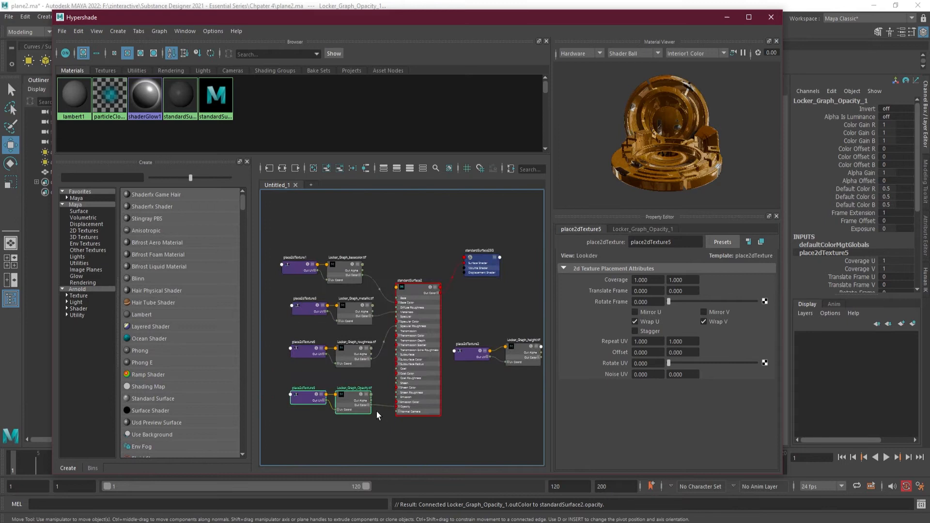
scroll(435, 350, up, 5)
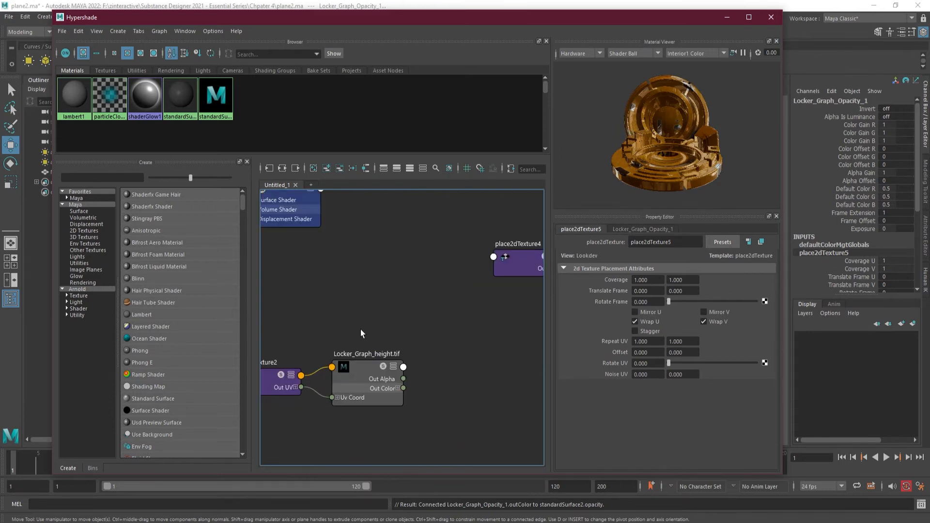
- Move the Locker_Graph_normal.tif node and its place2dTexture4 to the left of standardSurface2, beneath the opacity nodes, and deselect them
middle_drag(455, 352, 492, 325)
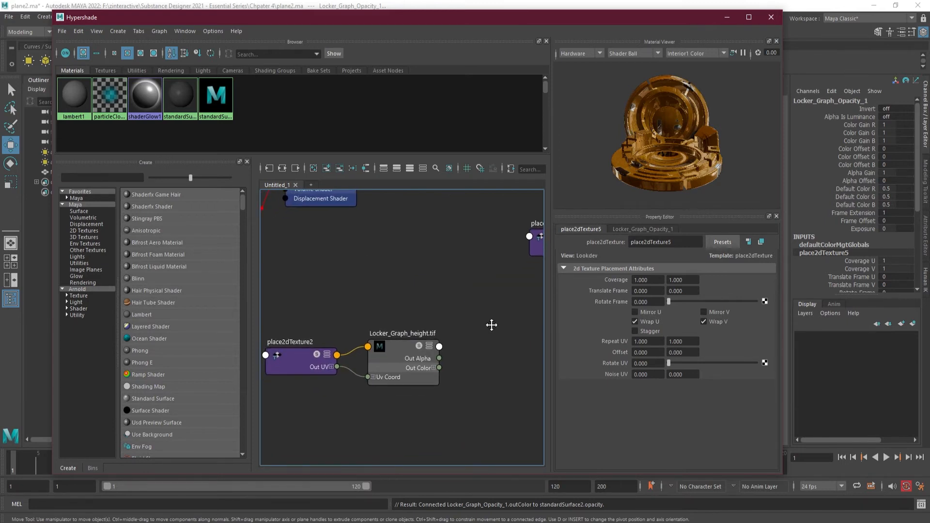
scroll(440, 318, down, 5)
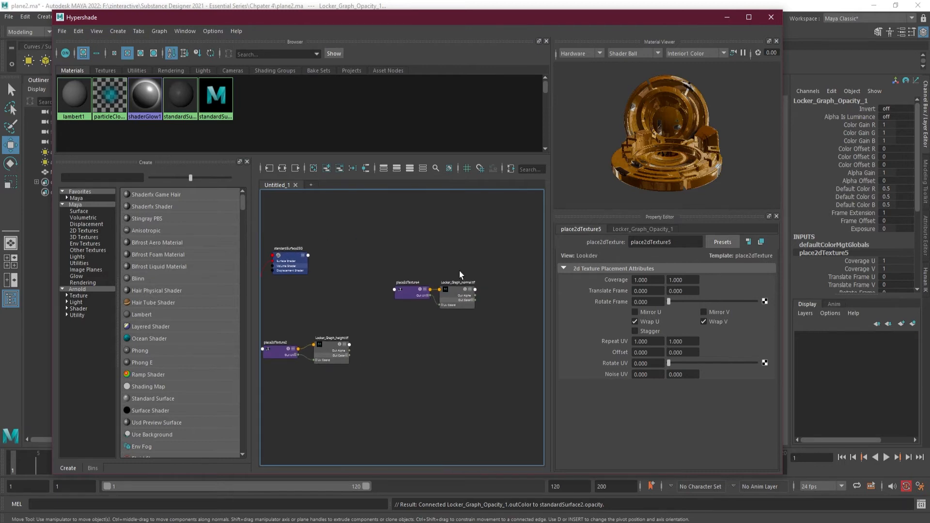
scroll(511, 265, up, 3)
drag(347, 332, 287, 432)
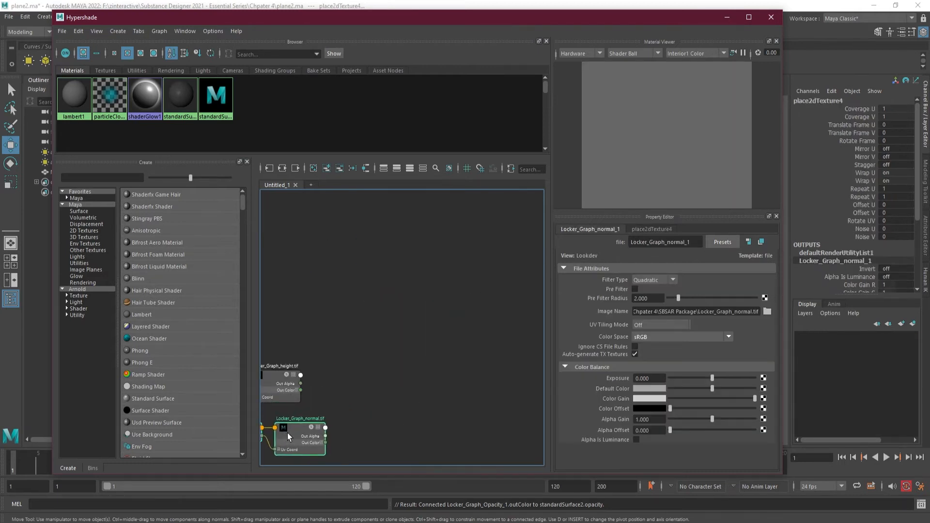
middle_drag(309, 321, 481, 249)
drag(479, 360, 298, 425)
middle_drag(339, 394, 466, 370)
drag(387, 415, 294, 409)
scroll(295, 409, up, 5)
scroll(390, 380, down, 5)
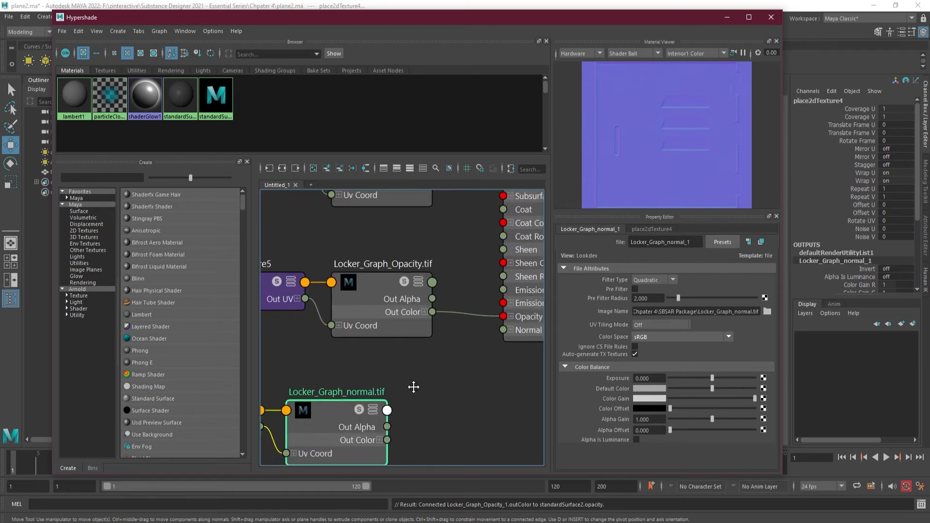
drag(368, 333, 370, 315)
click(390, 381)
- Create an aiNormalMap node in the graph between the normal texture and standardSurface2
scroll(390, 381, up, 2)
key(Tab)
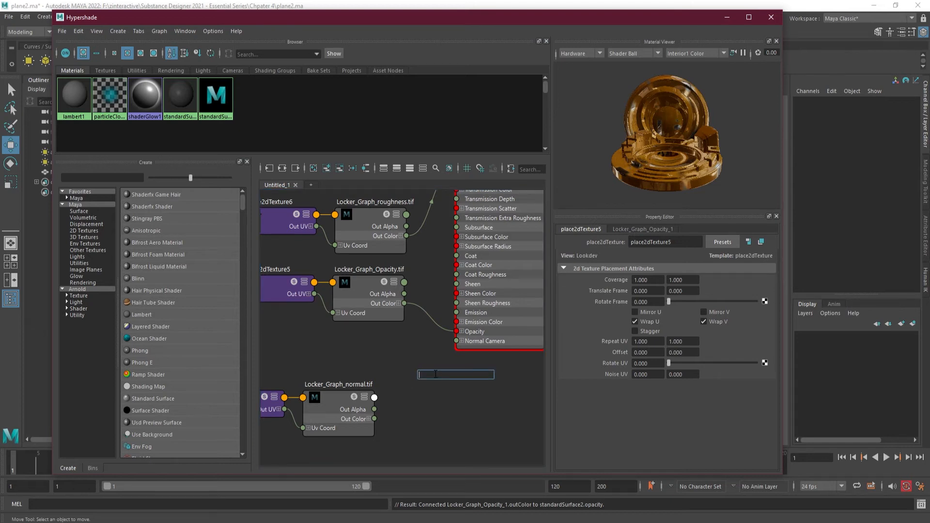
text(norm)
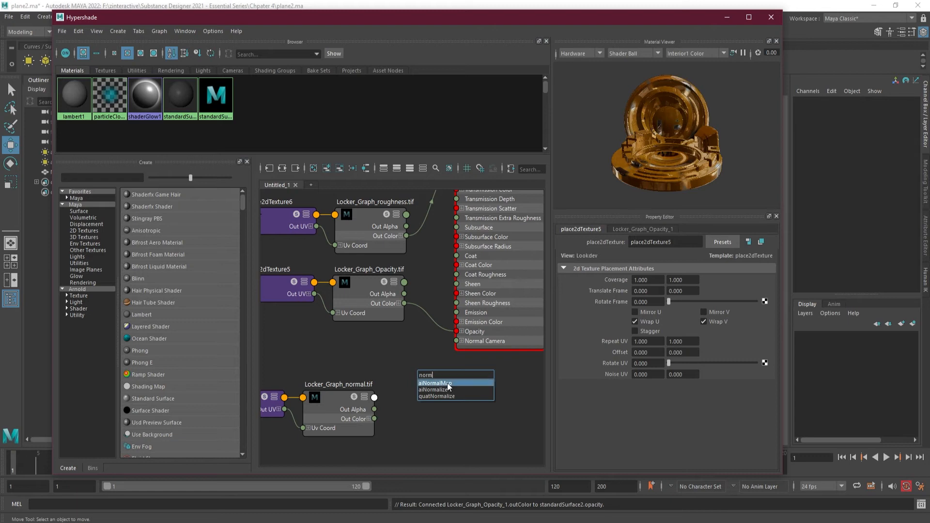
click(446, 383)
scroll(443, 399, up, 2)
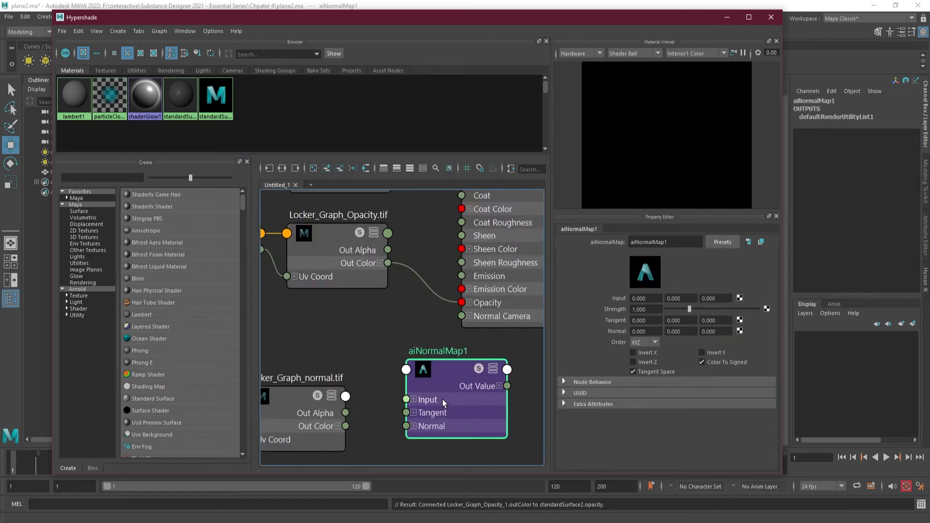
- Arrange the normal texture and aiNormalMap1 nodes side by side and connect the texture's Out Color to aiNormalMap1's Input
scroll(296, 398, down, 2)
alt+middle_drag(306, 386, 400, 348)
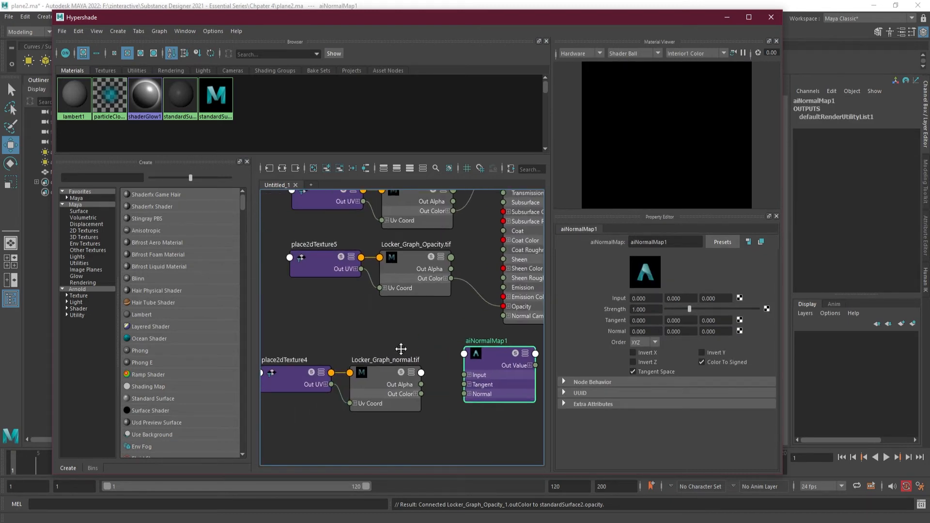
drag(301, 415, 316, 378)
drag(498, 365, 416, 347)
click(391, 409)
drag(354, 369, 391, 359)
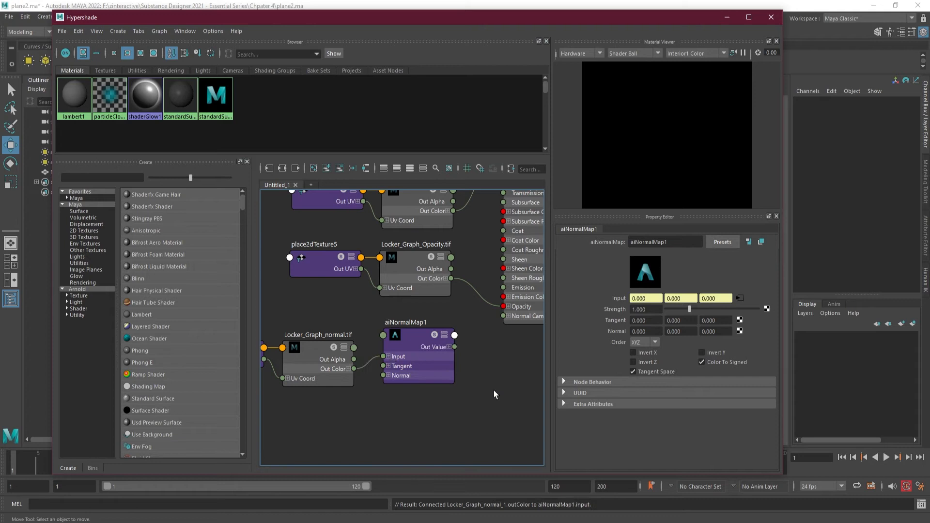
- Connect aiNormalMap1's Out Value to standardSurface2's Normal Camera
alt+middle_drag(492, 385, 415, 415)
drag(403, 367, 428, 347)
scroll(426, 400, down, 2)
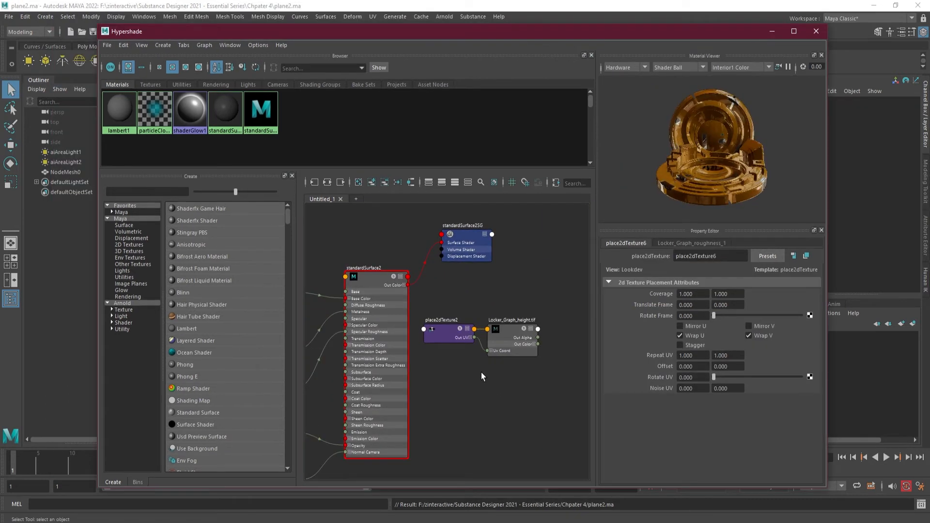
- Delete the Locker_Graph_height.tif node and its place2dTexture2 from the graph
scroll(477, 333, up, 2)
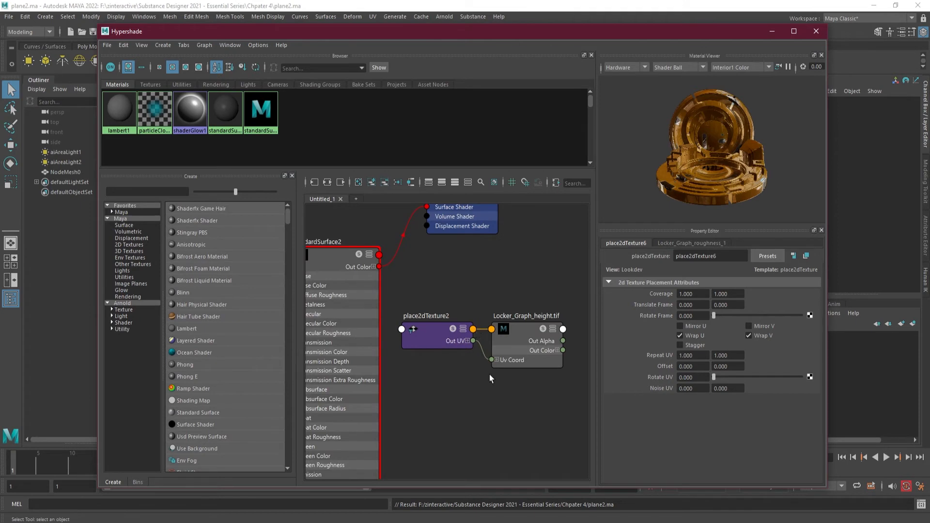
drag(429, 299, 528, 384)
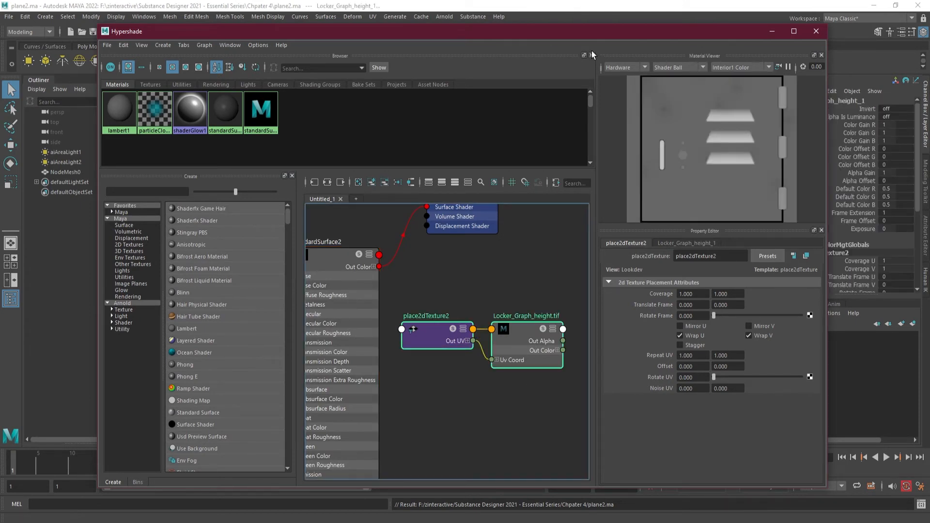
drag(564, 33, 509, 50)
scroll(477, 303, down, 2)
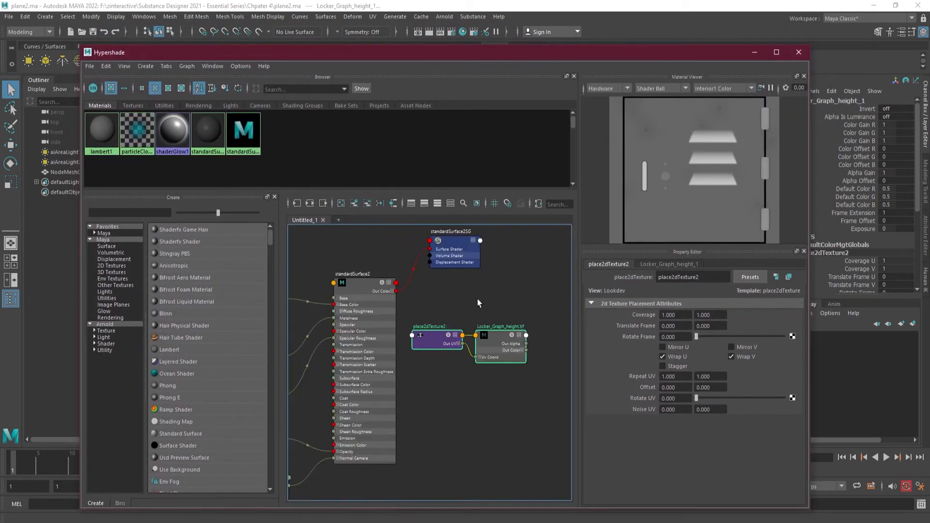
key(Delete)
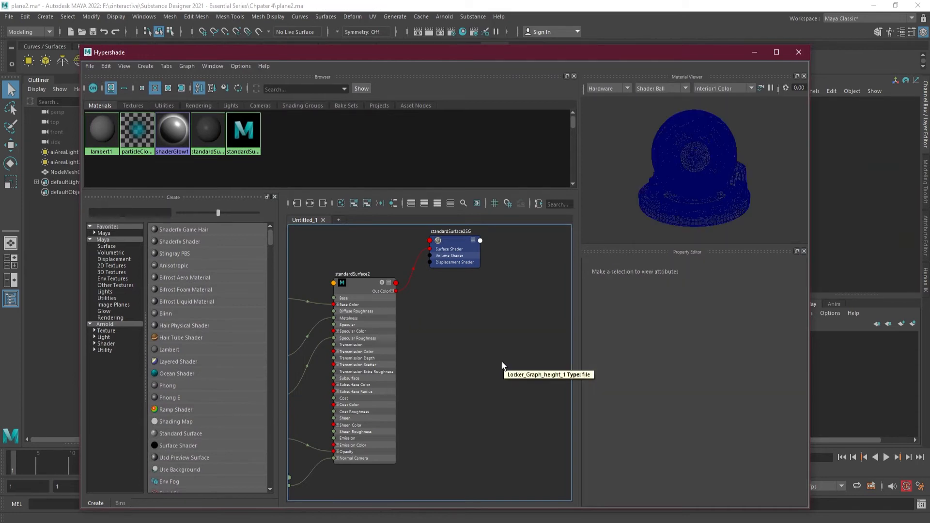
- Rename the standardSurface2 material as Locker_Mat
click(364, 284)
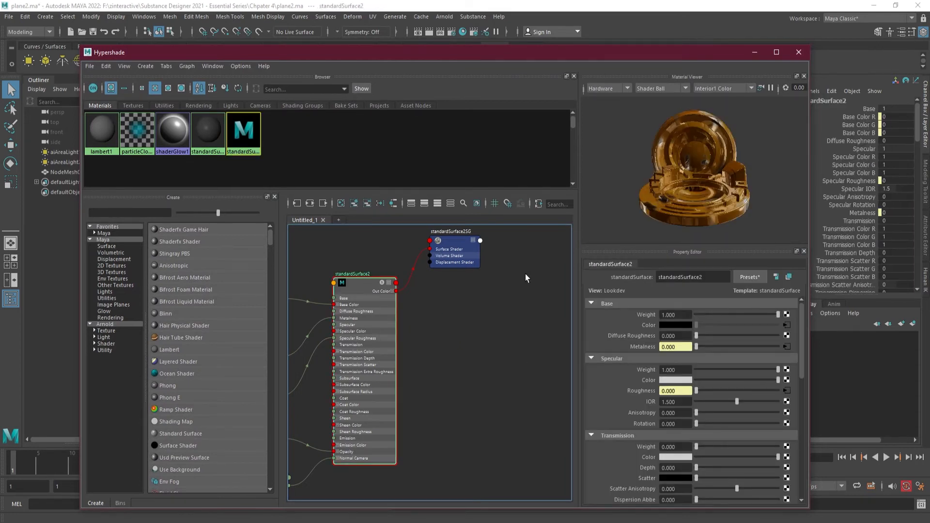
key(3)
middle_drag(456, 356, 520, 352)
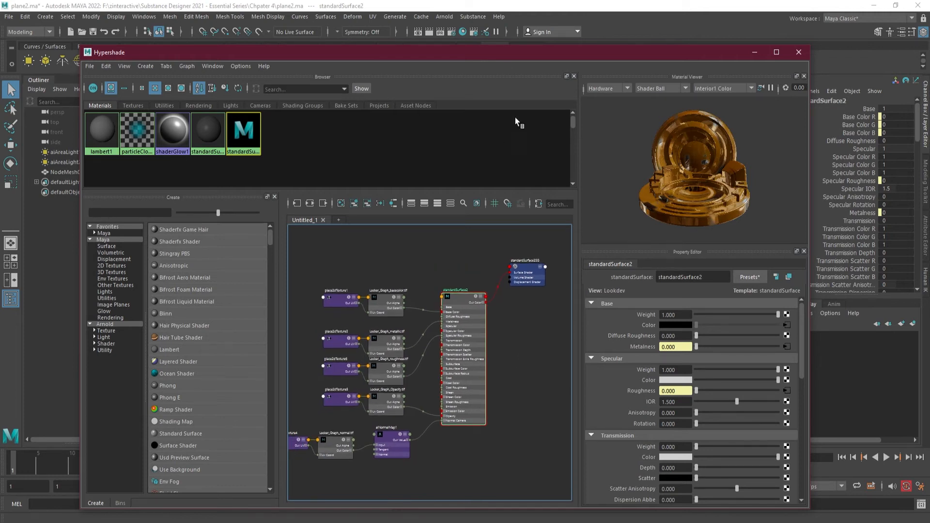
double_click(702, 277)
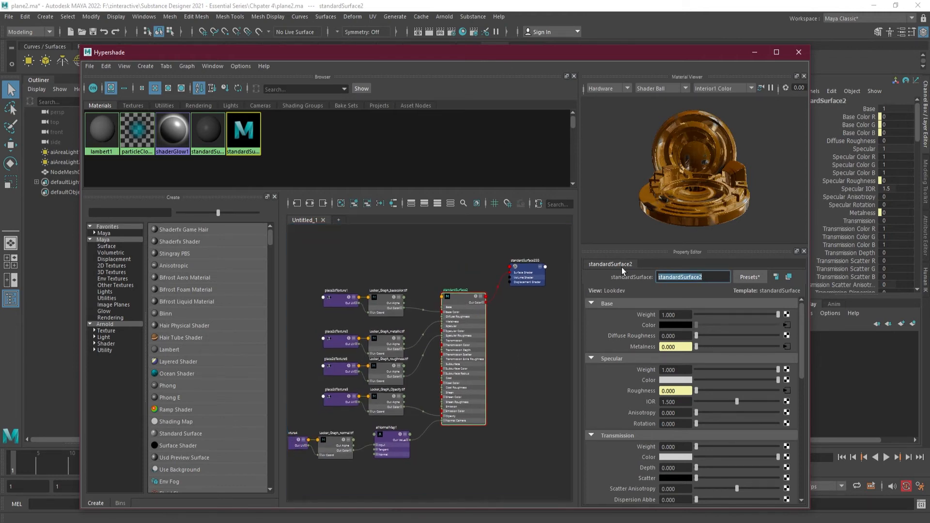
text(Locker_Mat)
key(Return)
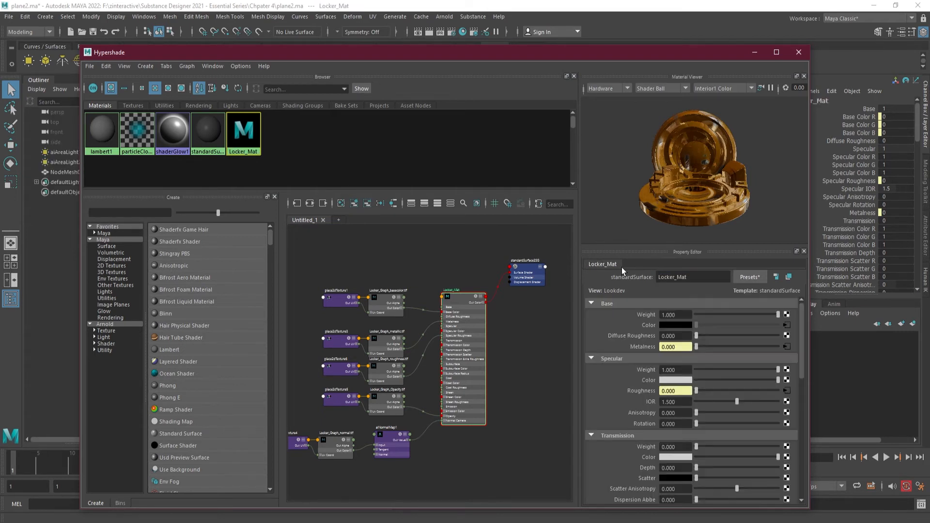
- Assign Locker_Mat to the NodeMesh0 plane, close the Hypershade and deselect the mesh
drag(524, 57, 515, 275)
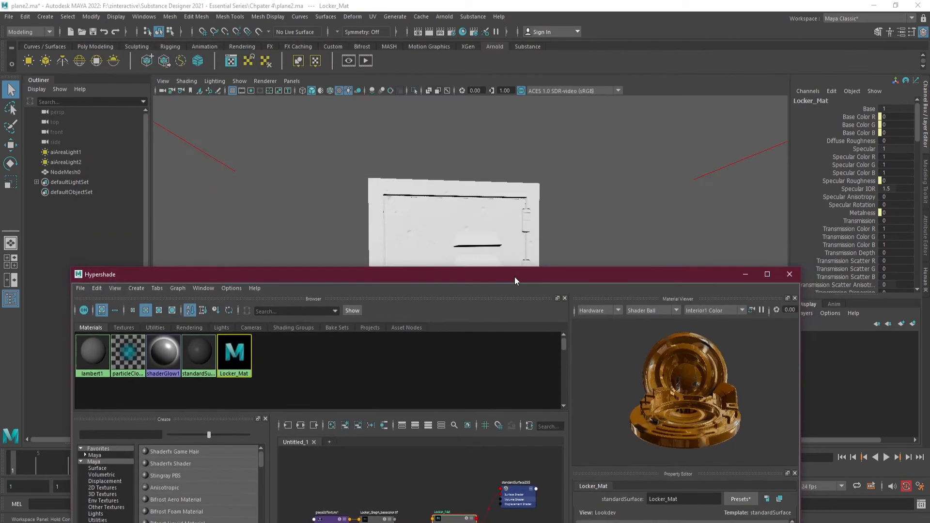
click(455, 210)
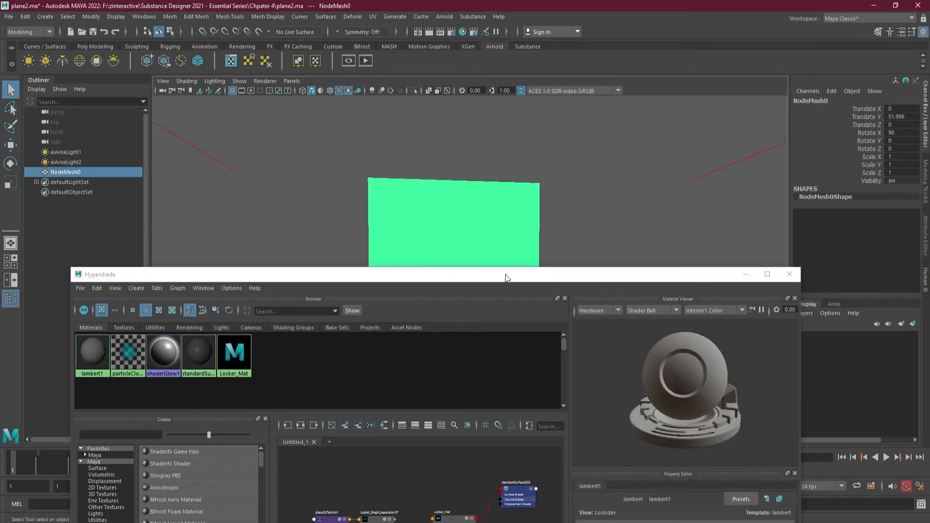
drag(504, 274, 510, 115)
right_drag(457, 355, 450, 332)
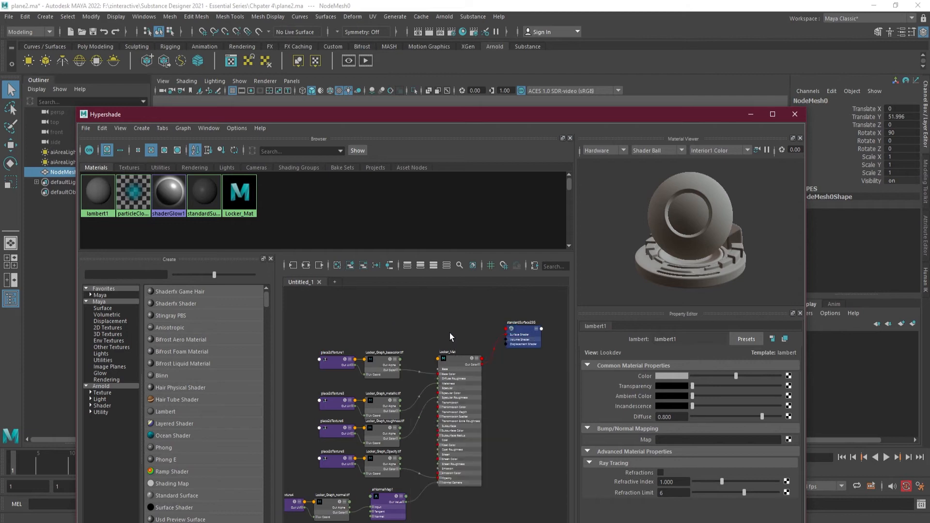
click(794, 114)
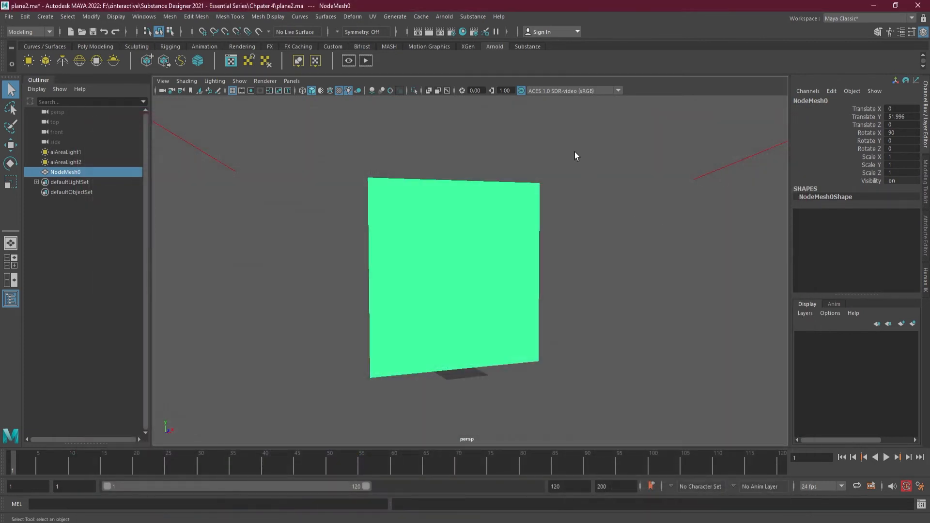
click(574, 152)
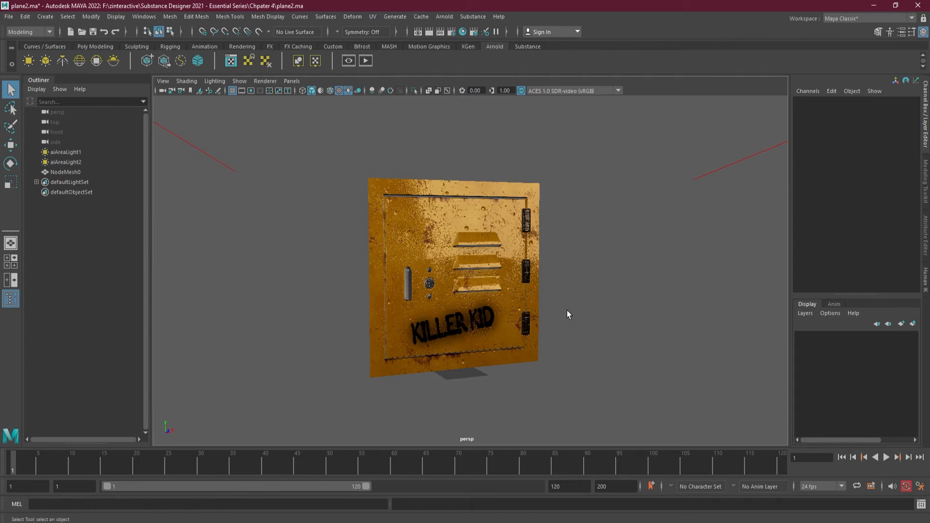
- Duplicate the NodeMesh0 locker panel and move the copy along X so it sits directly beside the original
click(492, 312)
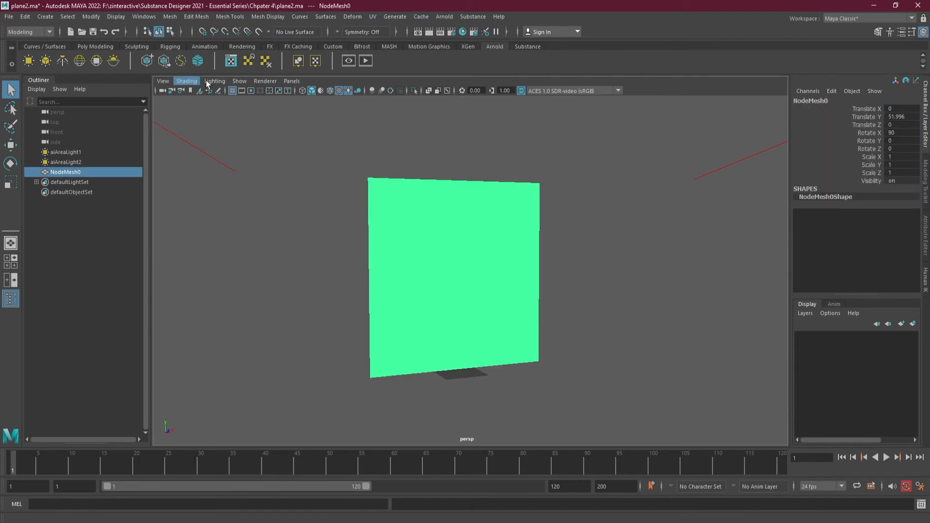
click(10, 145)
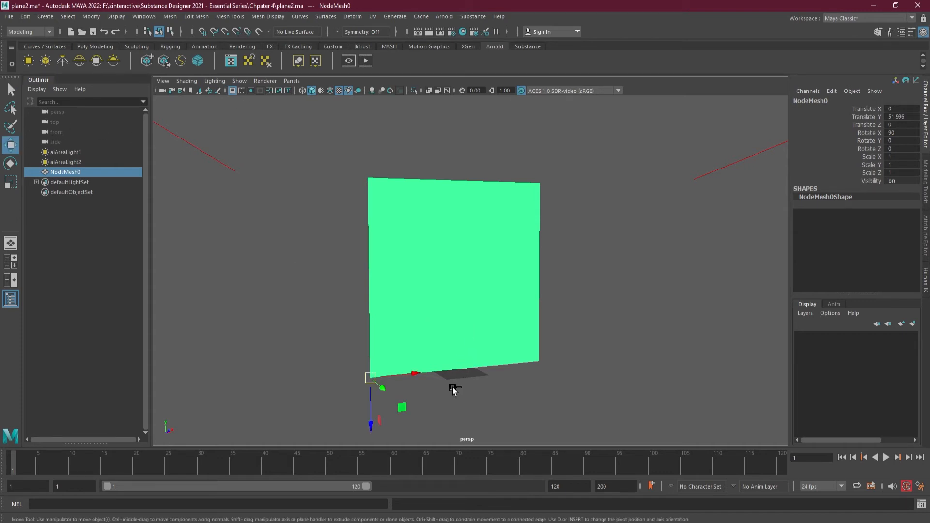
key(ctrl+d)
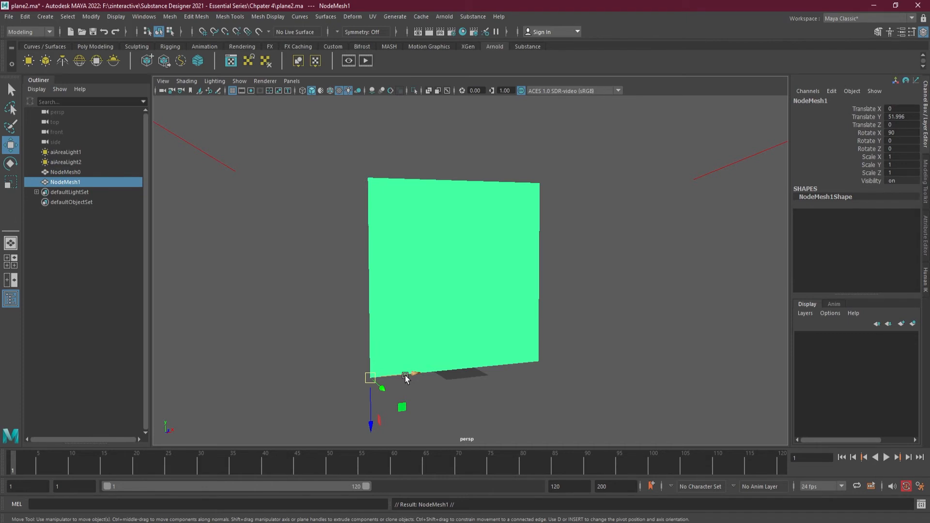
drag(405, 376, 565, 349)
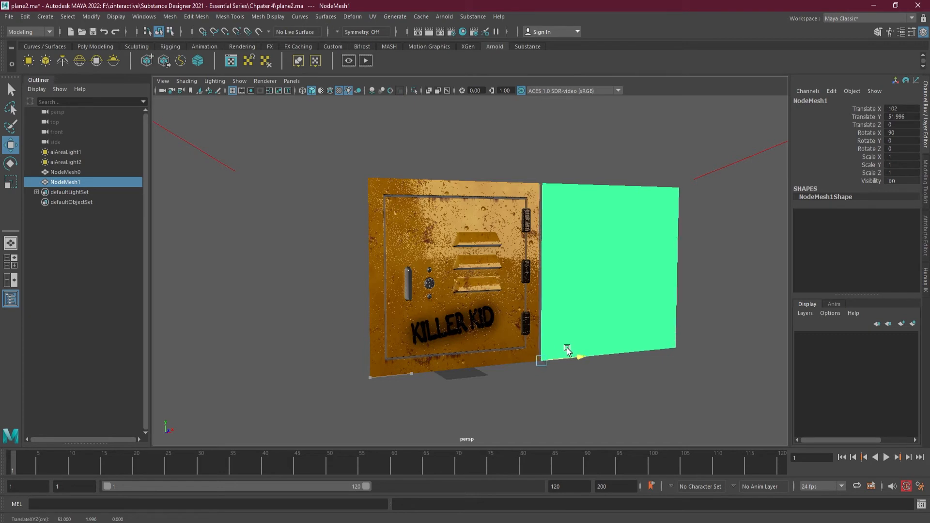
click(616, 385)
- Duplicate both locker panels and move the copies up to Translate Y 151.996, directly above the originals
drag(454, 151, 568, 191)
drag(567, 221, 566, 229)
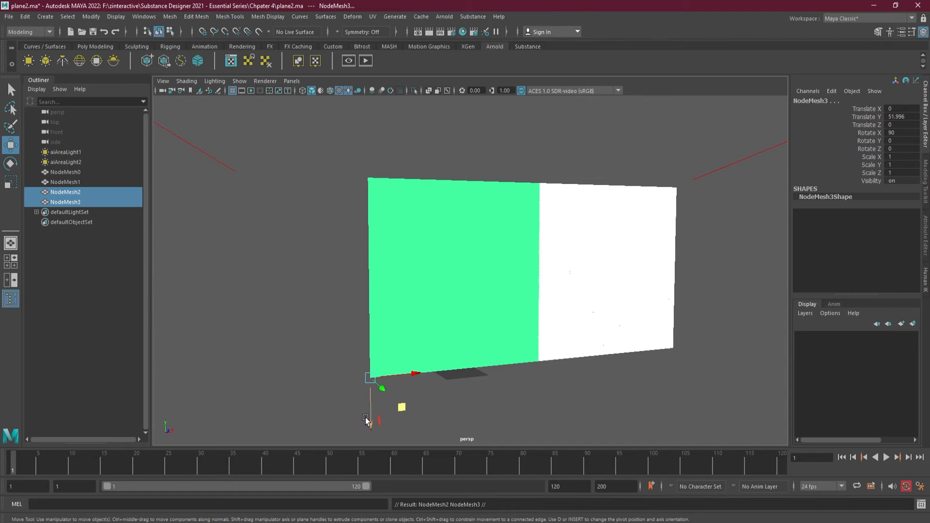
drag(370, 419, 370, 216)
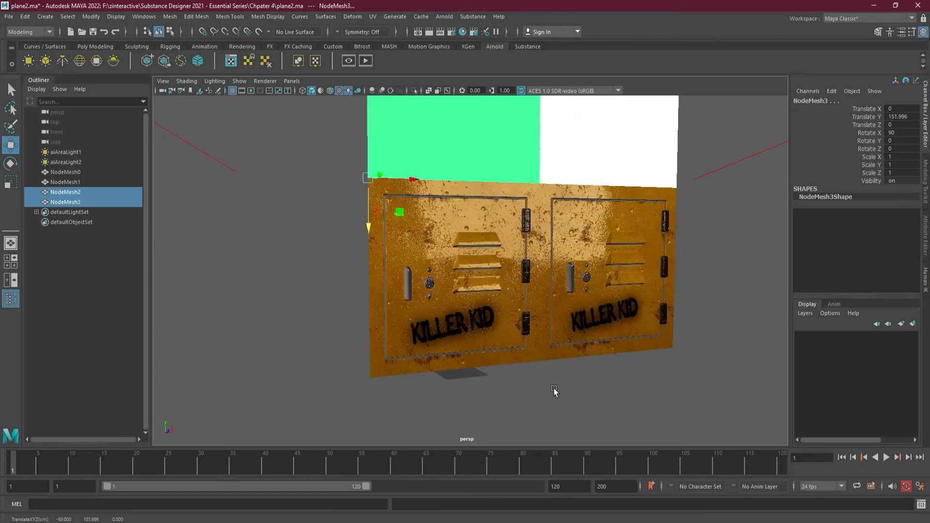
click(555, 390)
- Frame all four locker panels at an angle in the perspective view and save the scene
alt+drag(580, 391, 568, 362)
alt+right_drag(568, 362, 557, 399)
alt+drag(553, 305, 480, 317)
alt+drag(489, 316, 453, 328)
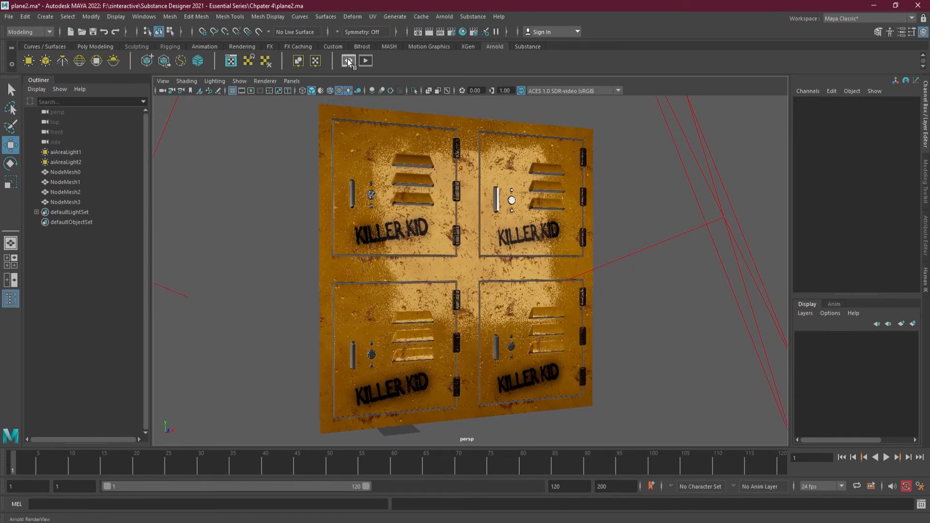
click(93, 31)
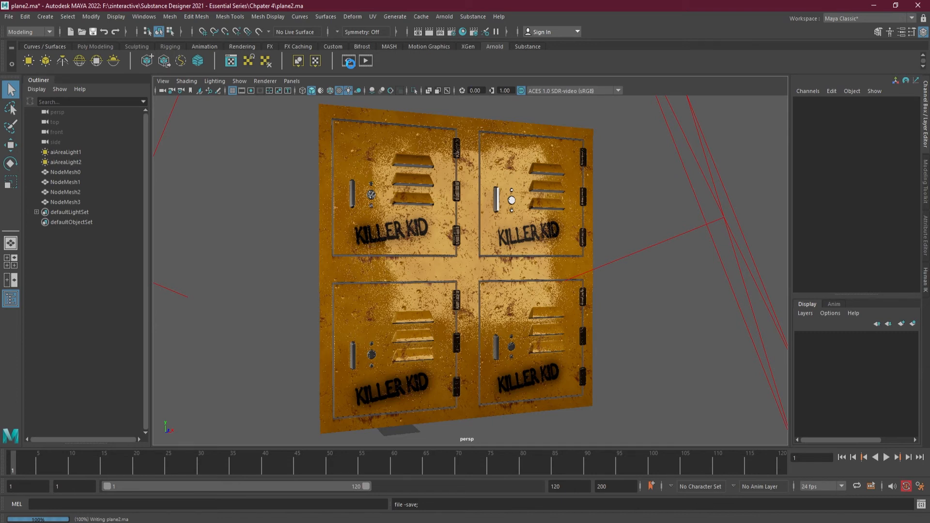
key(w)
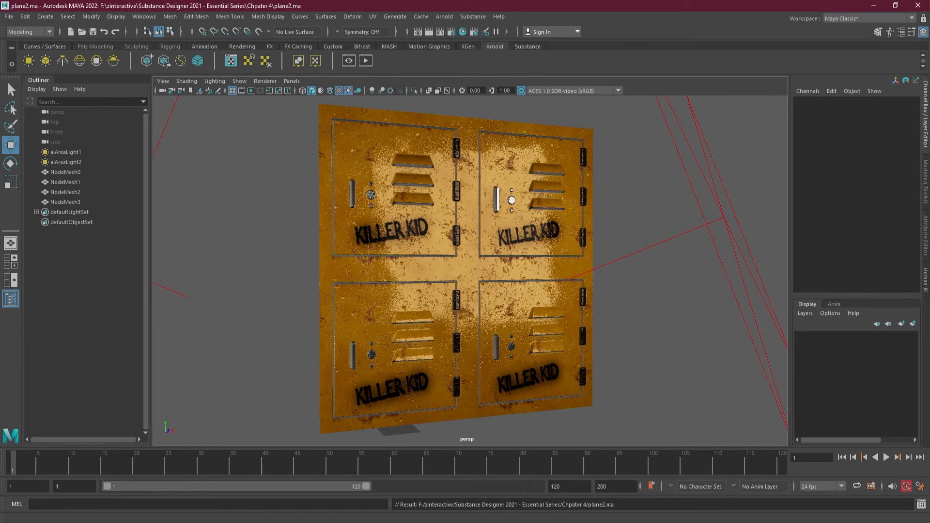
- Frame the whole set of four lockers in the perspective view and start rendering it in the Arnold RenderView
drag(929, 77, 409, 51)
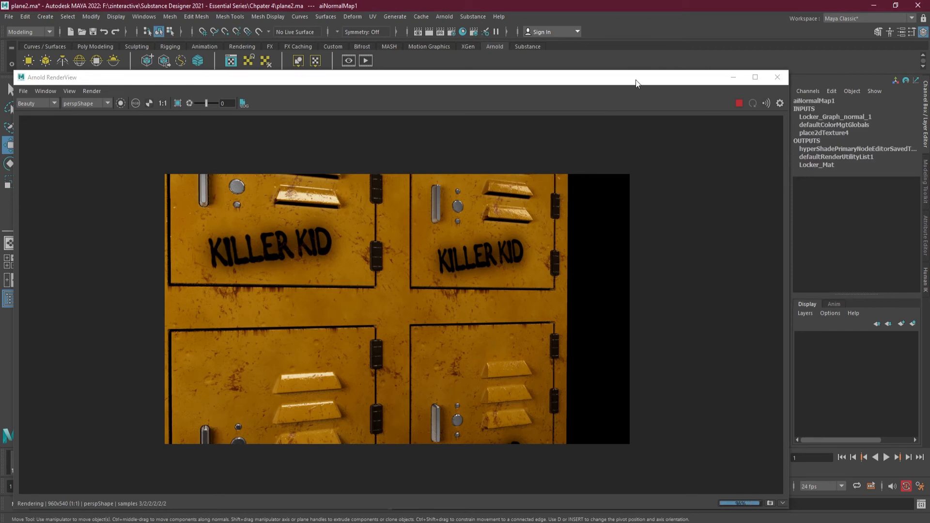
drag(635, 81, 622, 363)
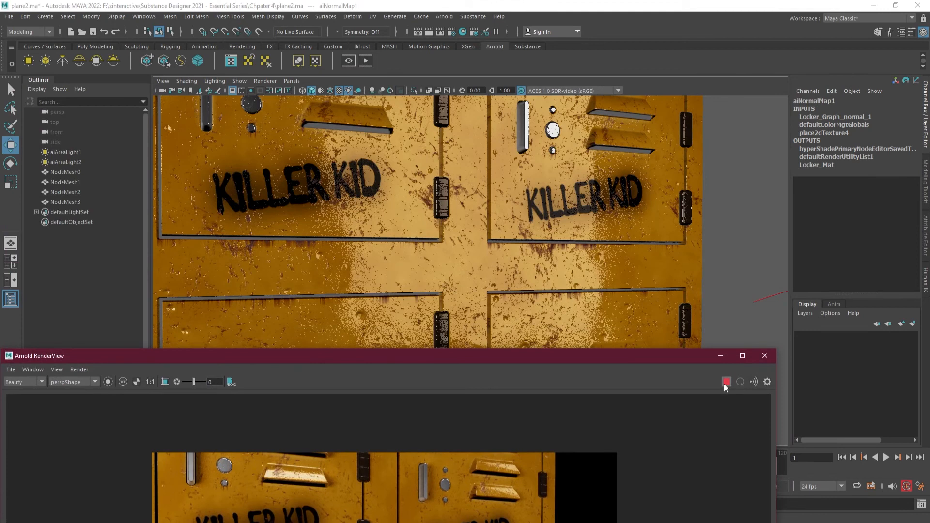
alt+drag(527, 186, 499, 243)
drag(463, 356, 514, 85)
click(775, 110)
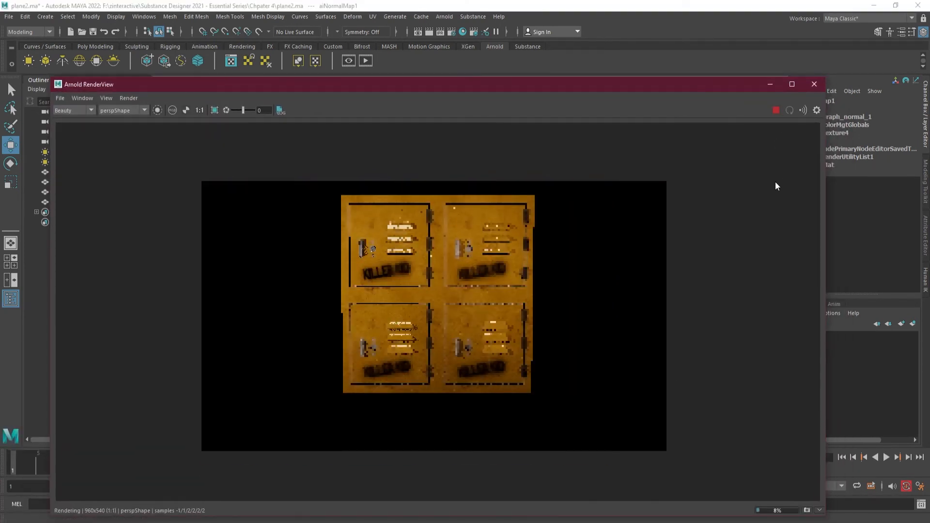